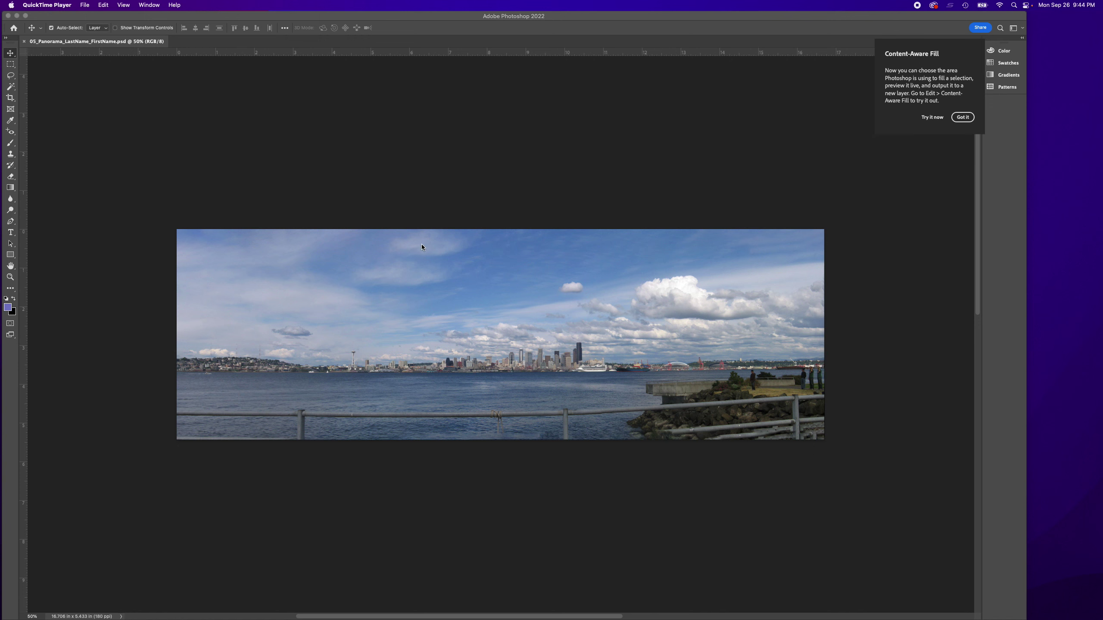
Dismiss the Content-Aware Fill tip and open Edit > Sky Replacement for the Seattle panorama.
{"action": "left_click", "coordinate": [408, 193]}
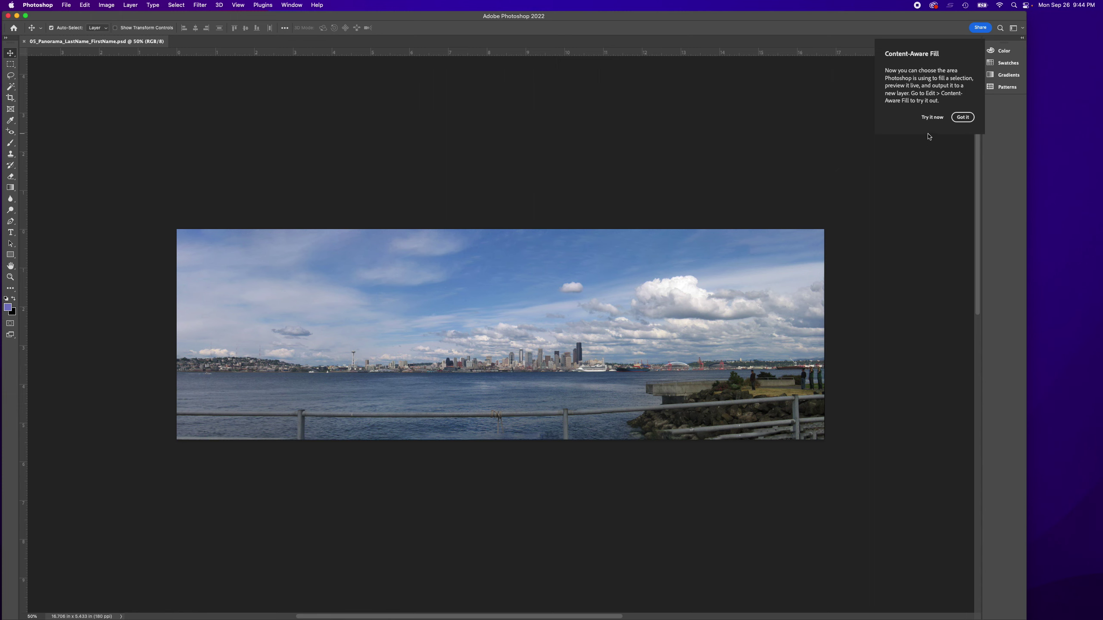
{"action": "left_click", "coordinate": [962, 117]}
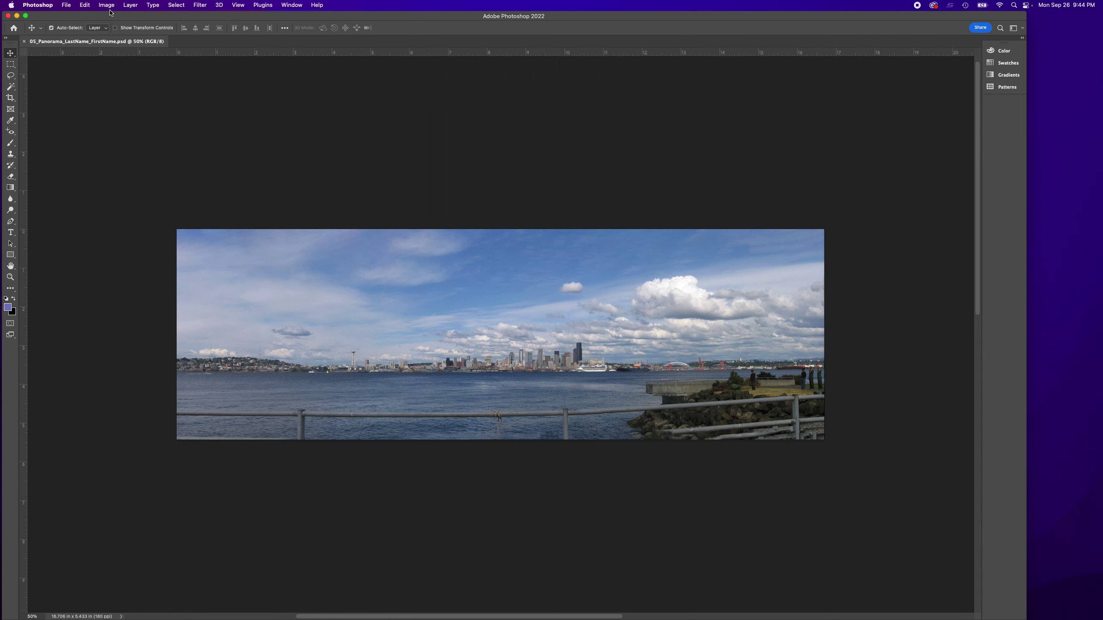
{"action": "left_click", "coordinate": [82, 5]}
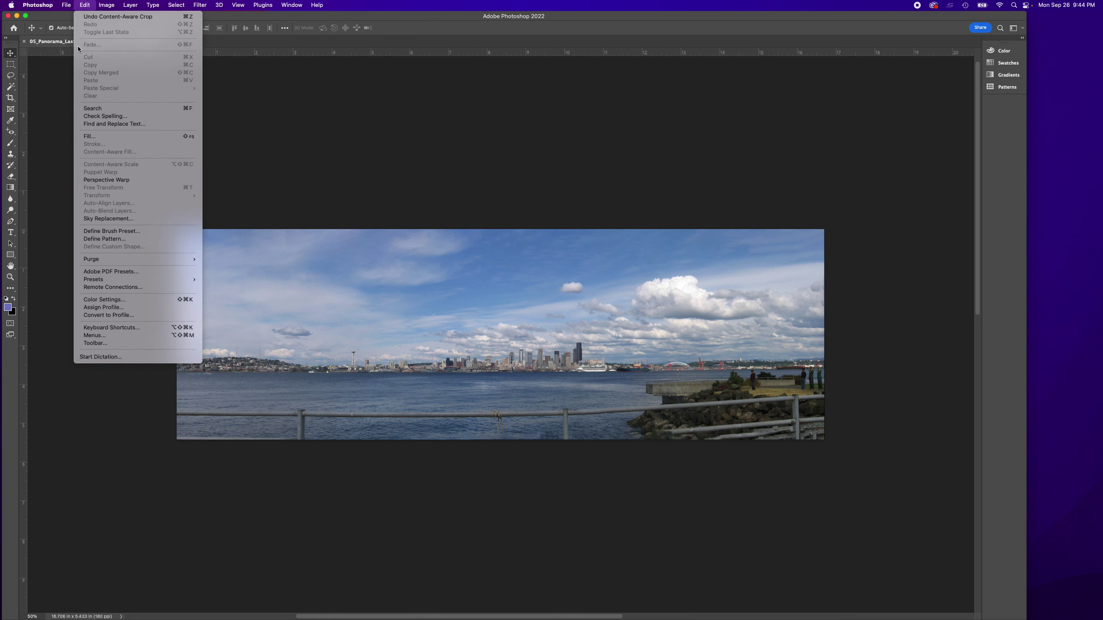
{"action": "left_click", "coordinate": [91, 218]}
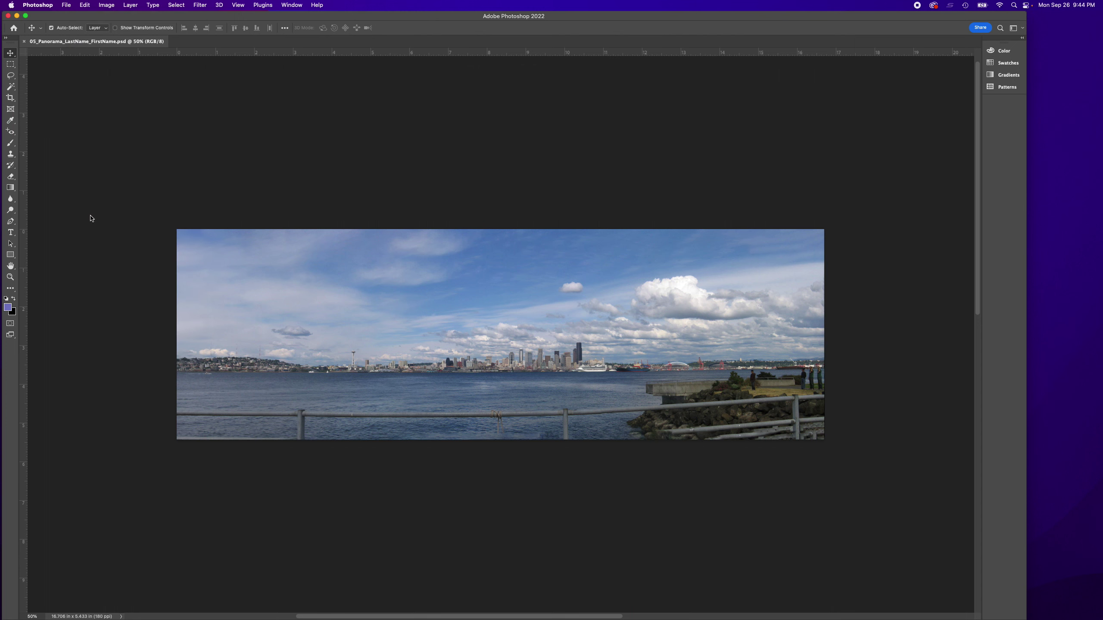
Move the Sky Replacement dialog aside and preview the pink sunset and scattered orange-cloud presets.
{"action": "left_click_drag", "start_coordinate": [650, 152], "coordinate": [109, 143]}
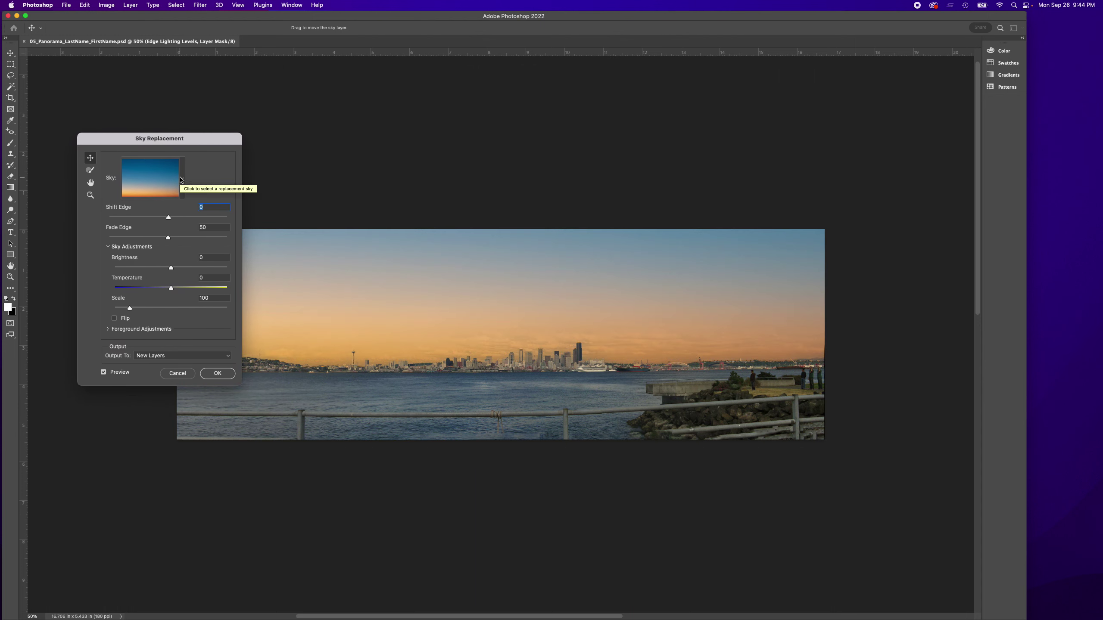
{"action": "left_click", "coordinate": [181, 178]}
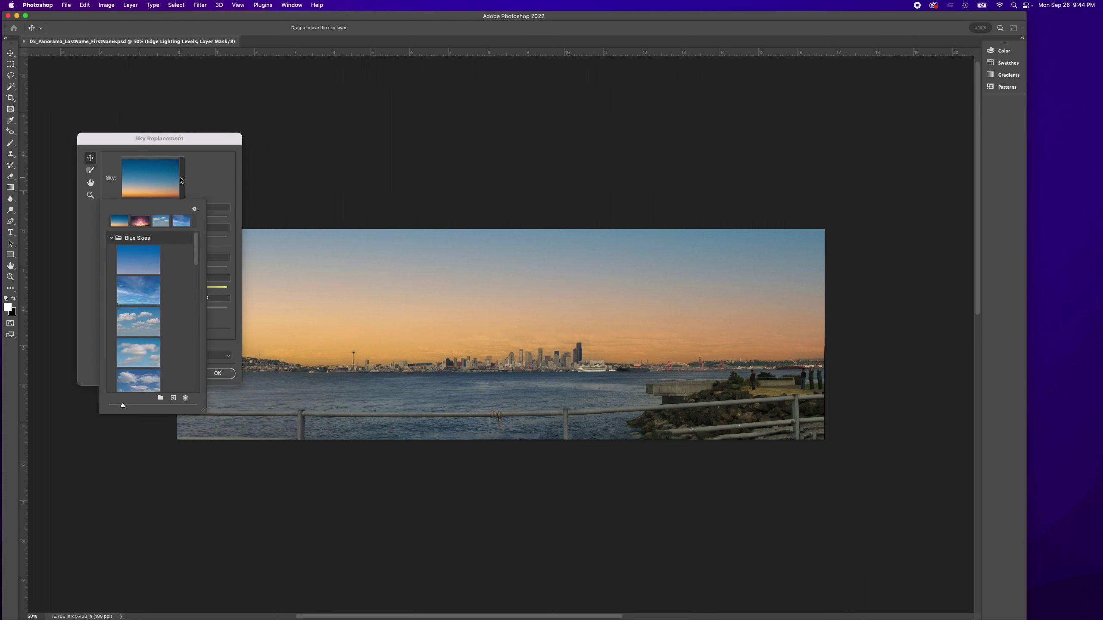
{"action": "left_click", "coordinate": [140, 222]}
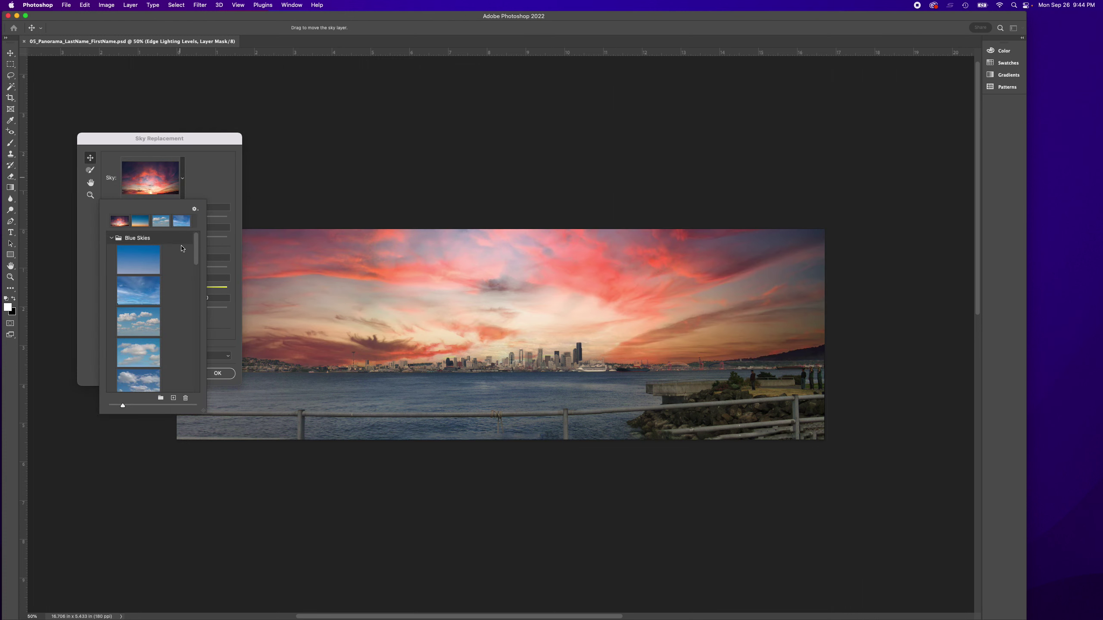
{"action": "scroll", "coordinate": [181, 345], "scroll_direction": "down", "scroll_amount": 10}
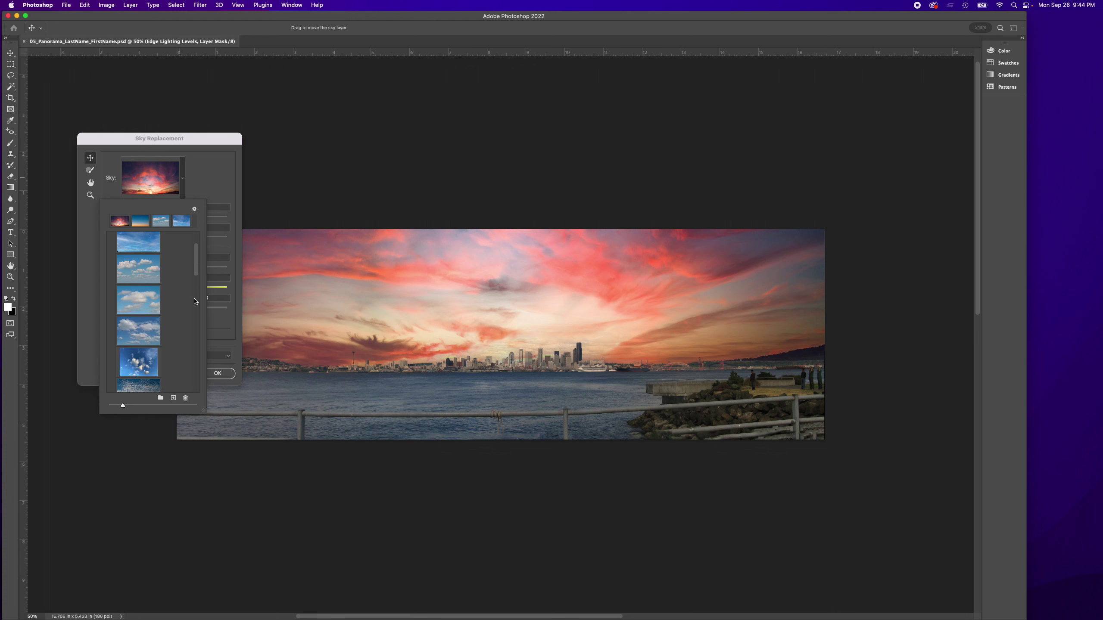
{"action": "scroll", "coordinate": [182, 345], "scroll_direction": "down", "scroll_amount": 4}
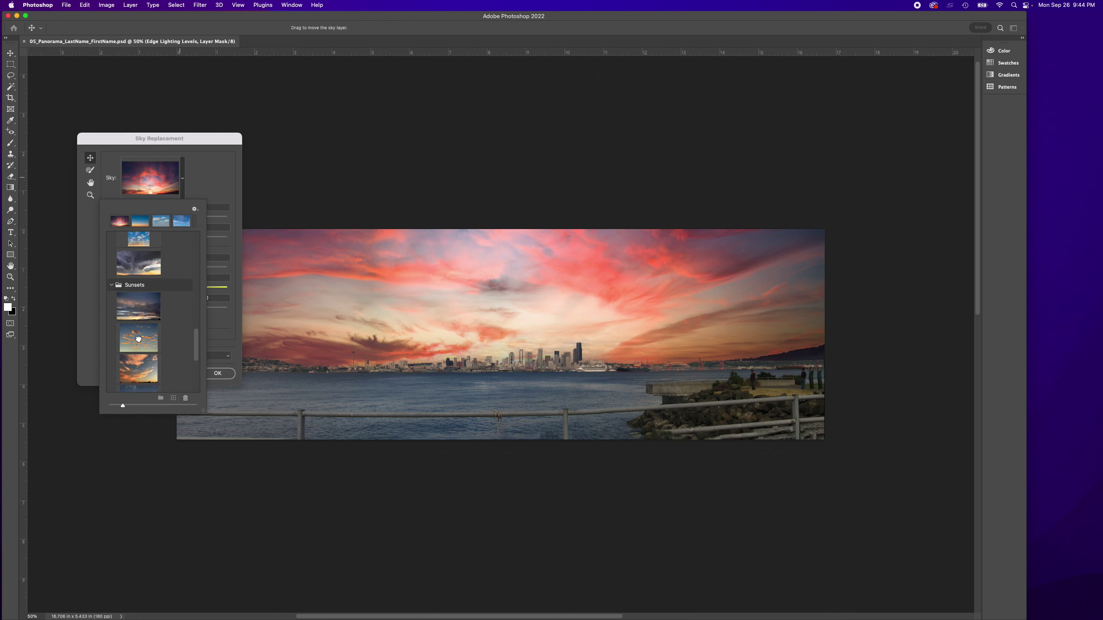
{"action": "left_click", "coordinate": [138, 339]}
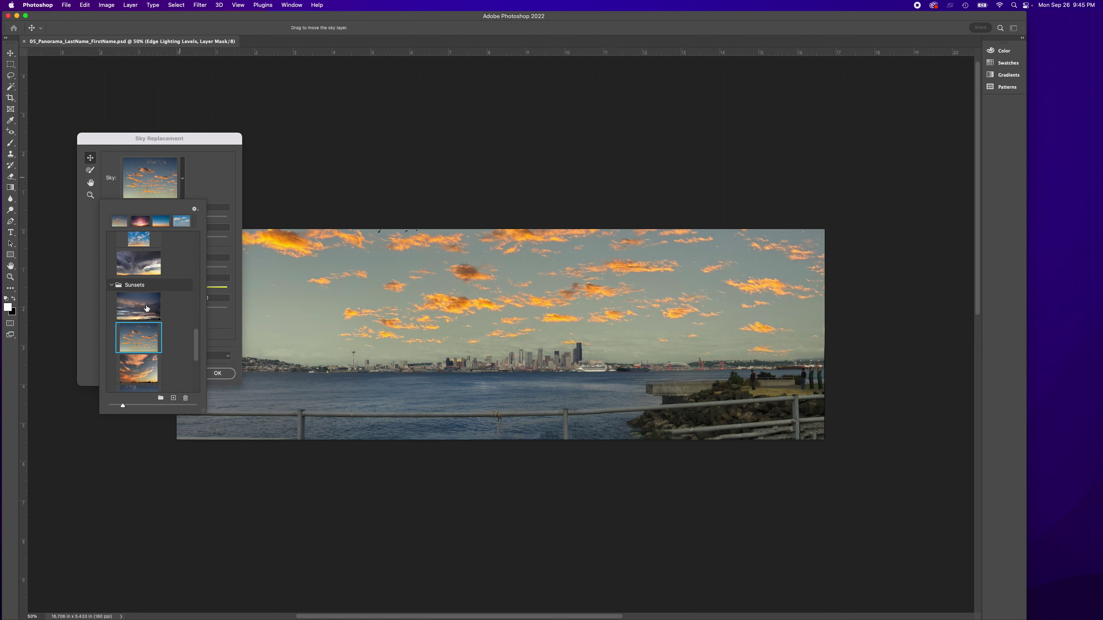
Compare the pink-streaked, hazy cloudy and orange gradient skies, settling on the pink-streaked sunset.
{"action": "scroll", "coordinate": [130, 339], "scroll_direction": "down", "scroll_amount": 2}
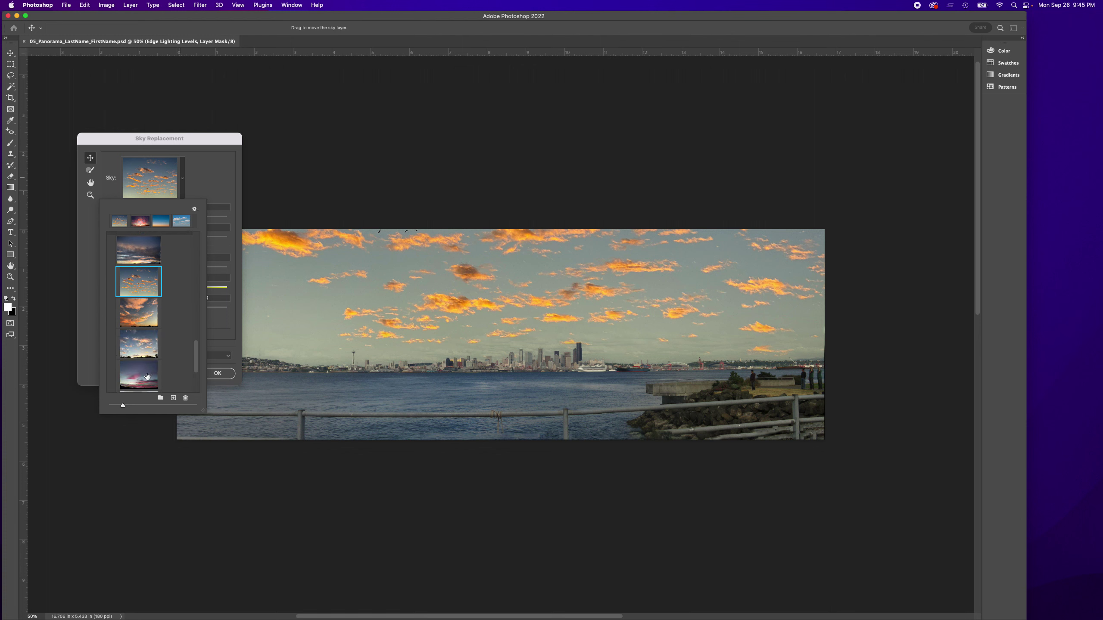
{"action": "left_click", "coordinate": [145, 376]}
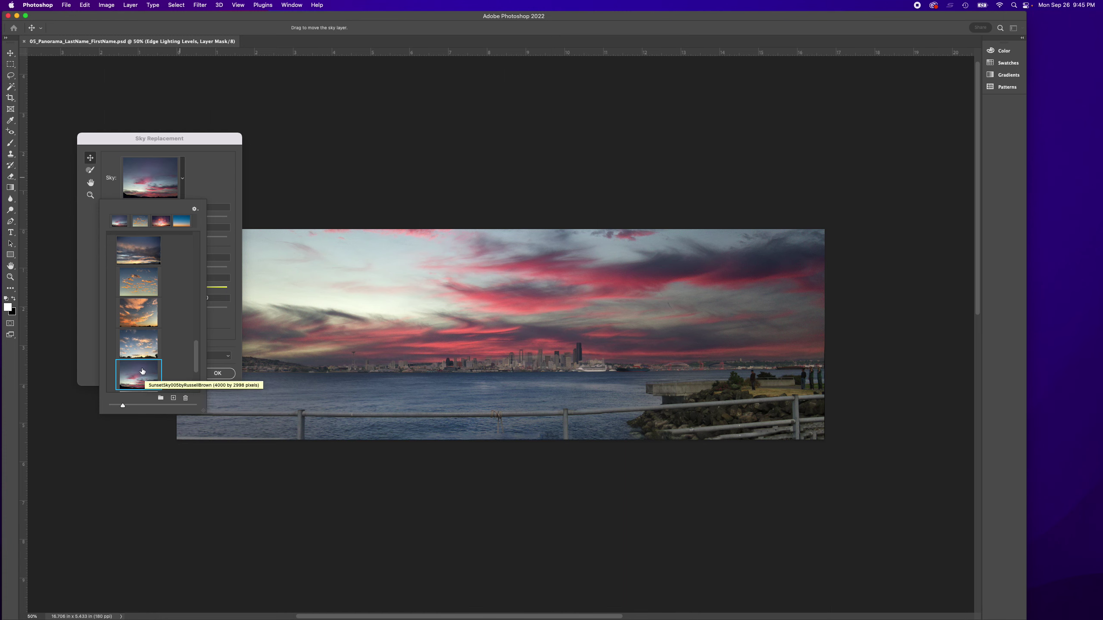
{"action": "scroll", "coordinate": [139, 339], "scroll_direction": "down", "scroll_amount": 5}
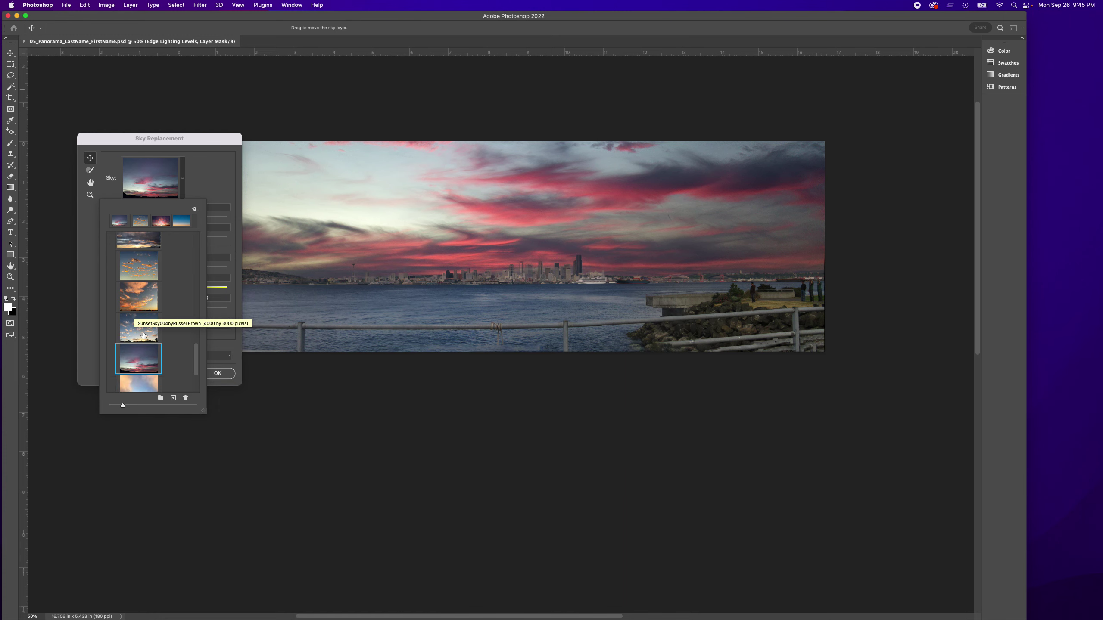
{"action": "left_click", "coordinate": [138, 373]}
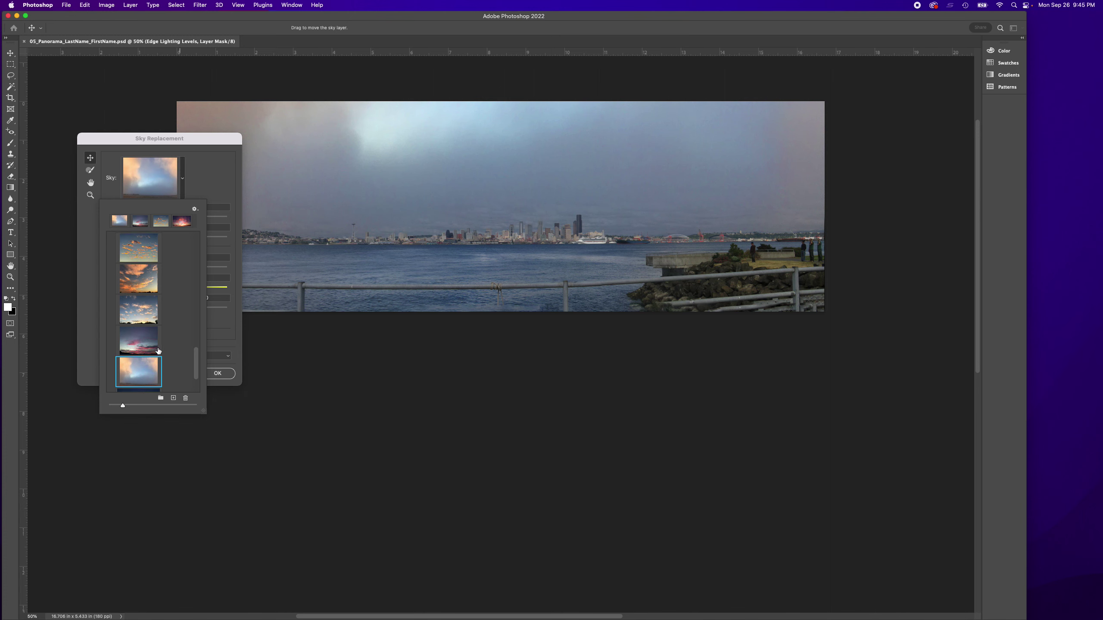
{"action": "scroll", "coordinate": [152, 363], "scroll_direction": "down", "scroll_amount": 2}
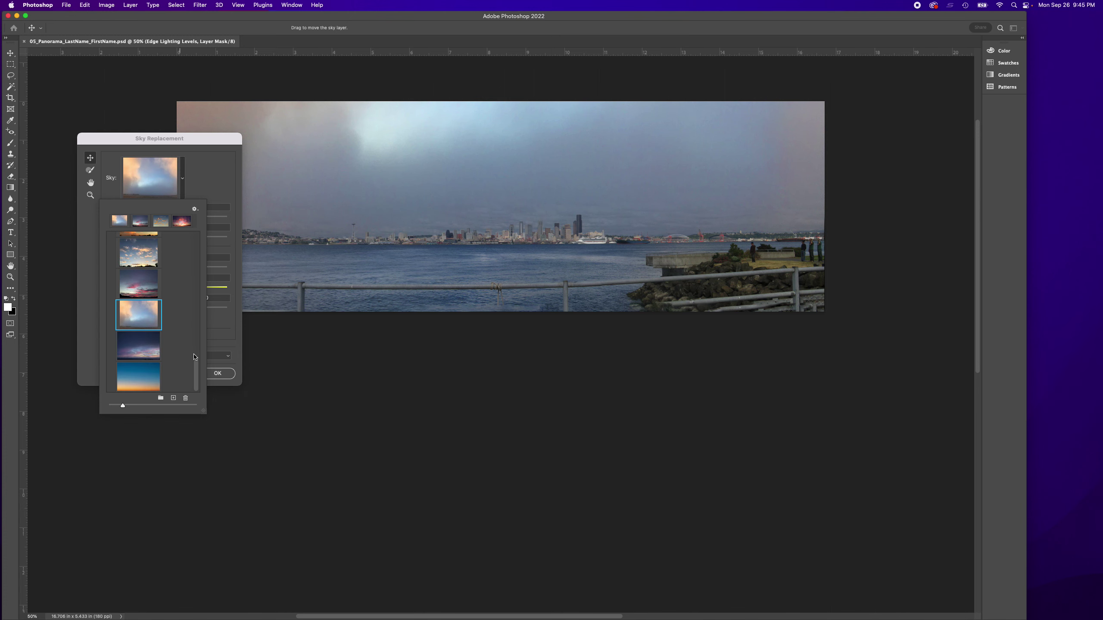
{"action": "left_click", "coordinate": [147, 374]}
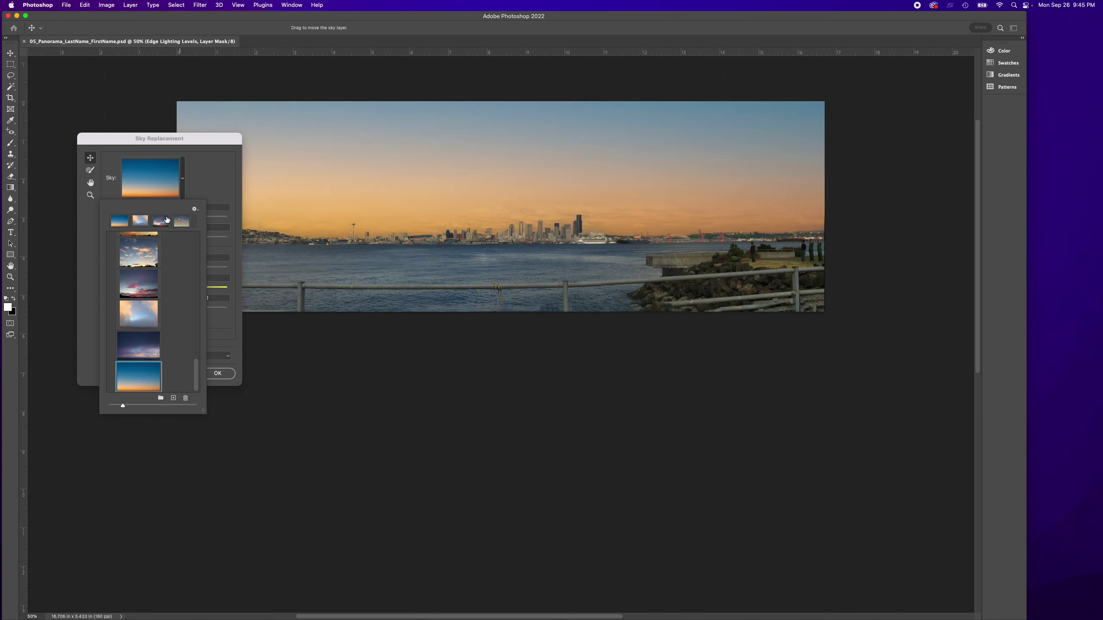
{"action": "left_click", "coordinate": [165, 221]}
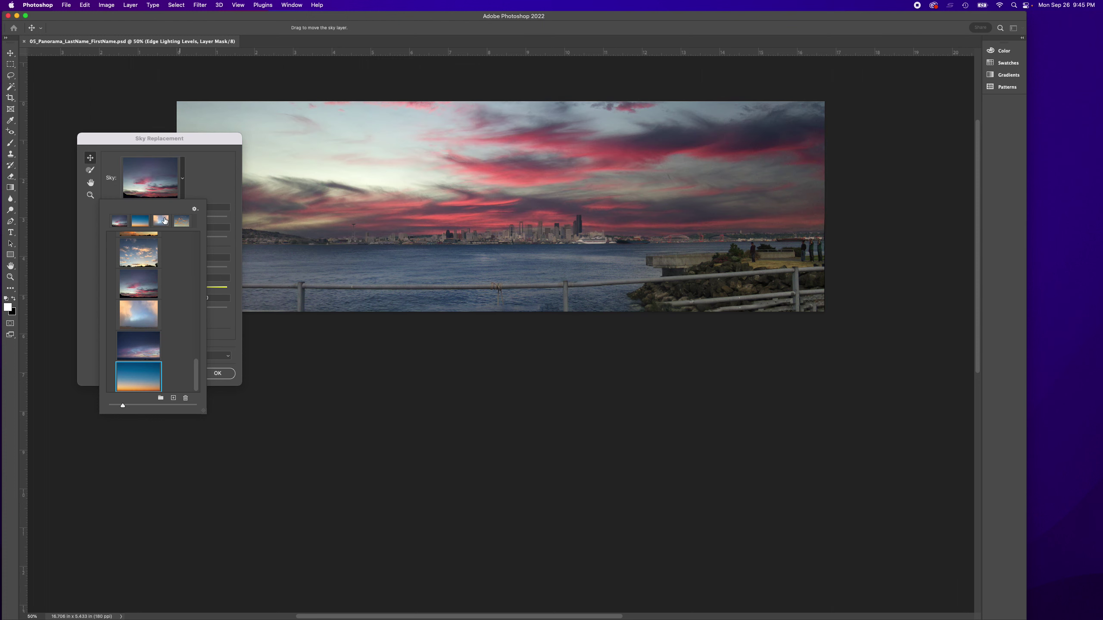
Switch to the golden sunset-clouds sky, abandoning adding a new sky from a file.
{"action": "left_click", "coordinate": [144, 260]}
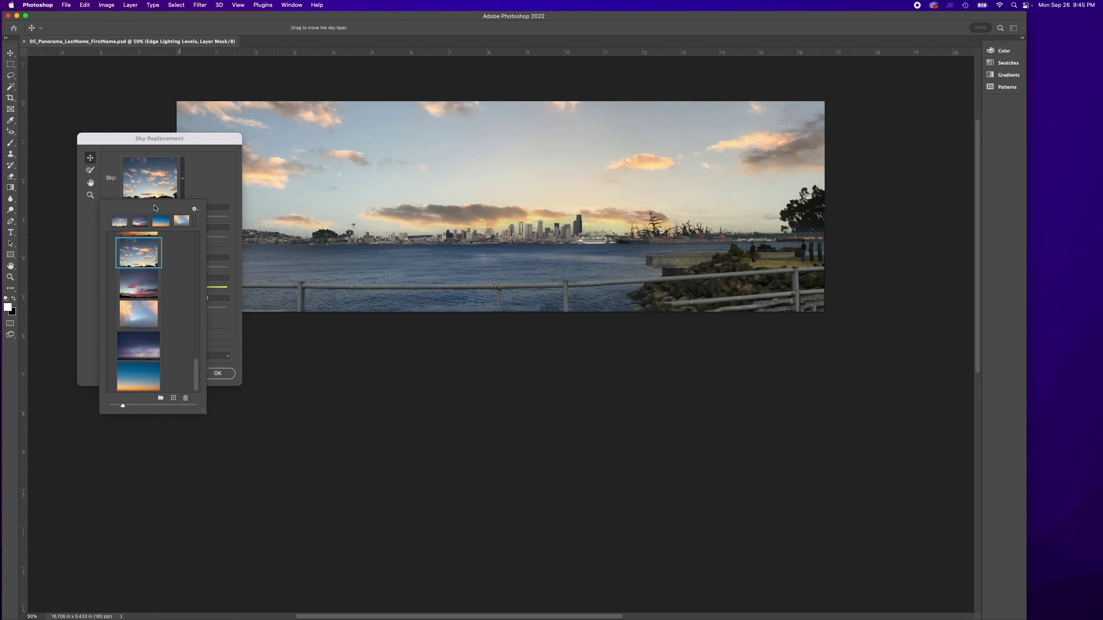
{"action": "left_click", "coordinate": [173, 398]}
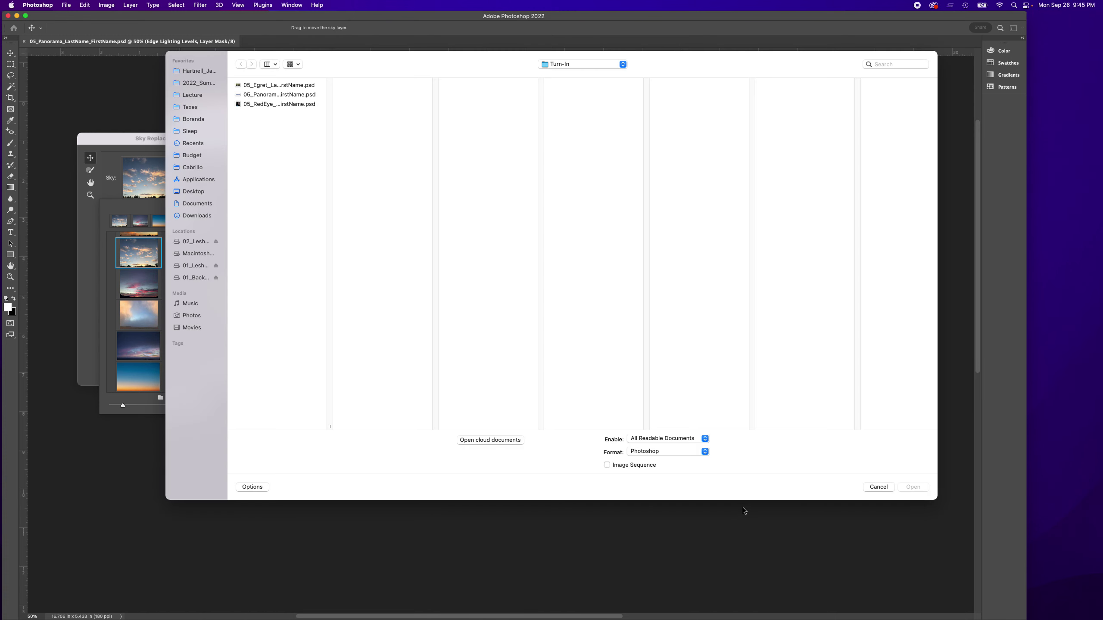
{"action": "left_click", "coordinate": [868, 488]}
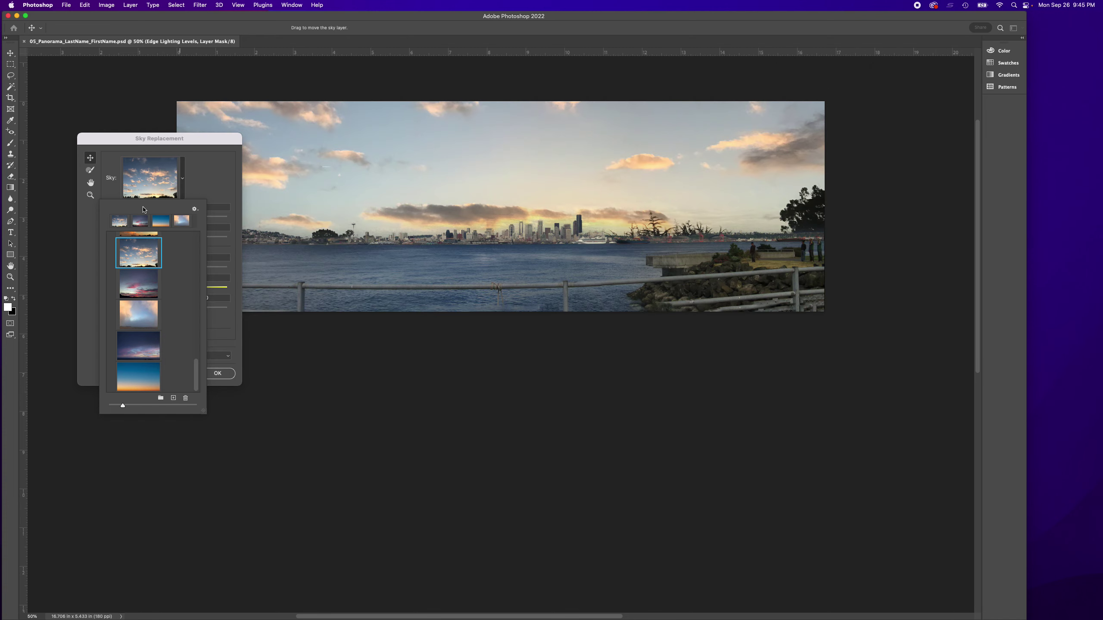
Import sky images via the preset gear menu, confirm the sky name, and enlarge the preset thumbnails.
{"action": "left_click", "coordinate": [193, 210]}
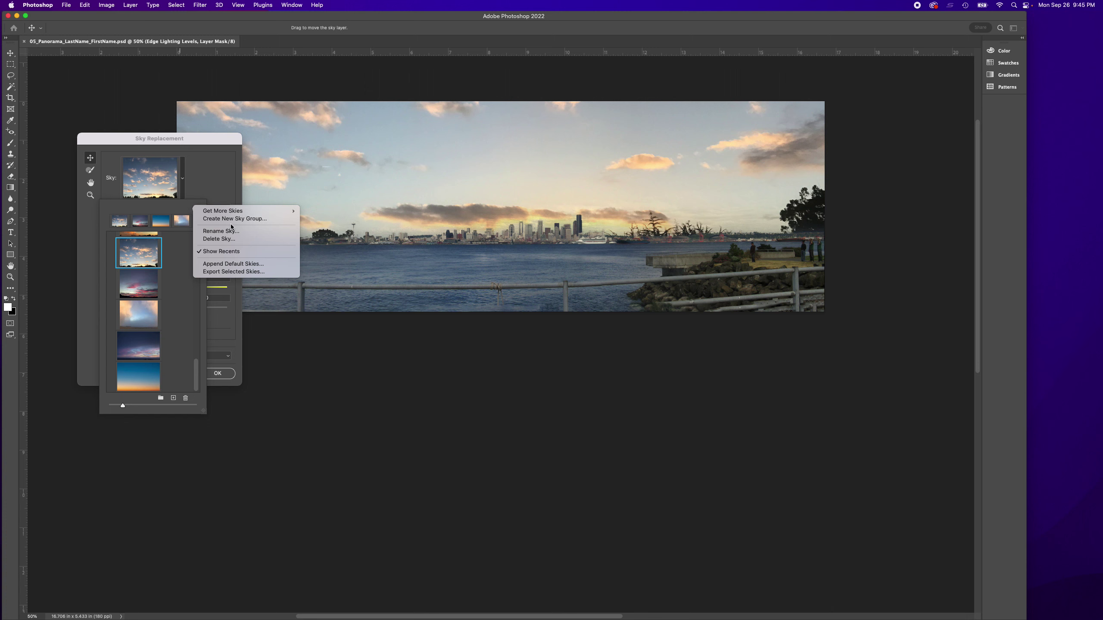
{"action": "mouse_move", "coordinate": [234, 214]}
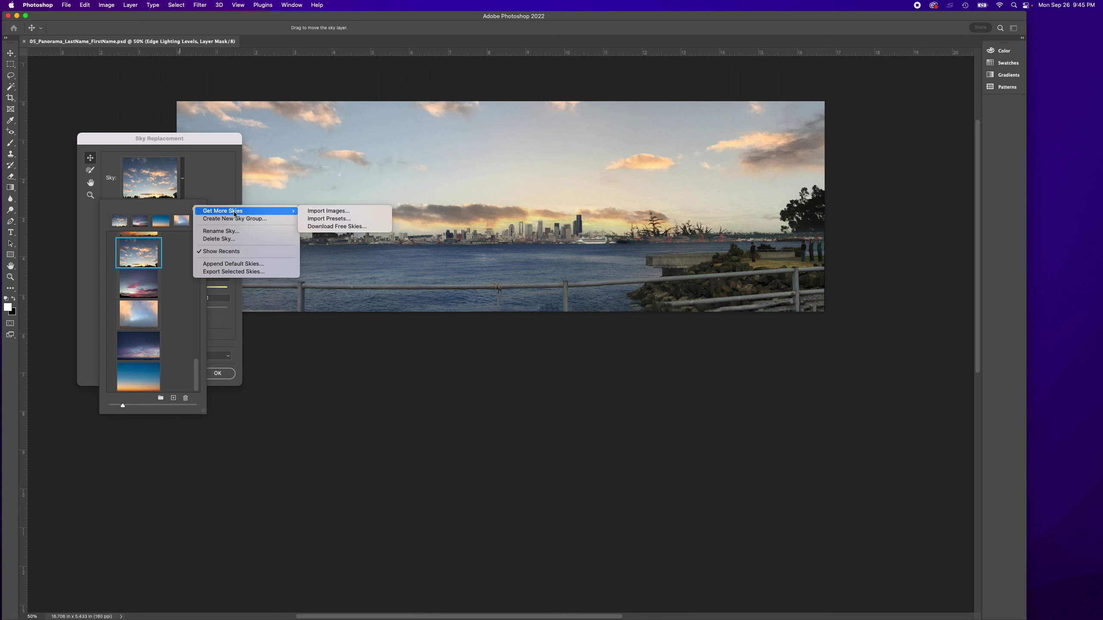
{"action": "left_click", "coordinate": [317, 212]}
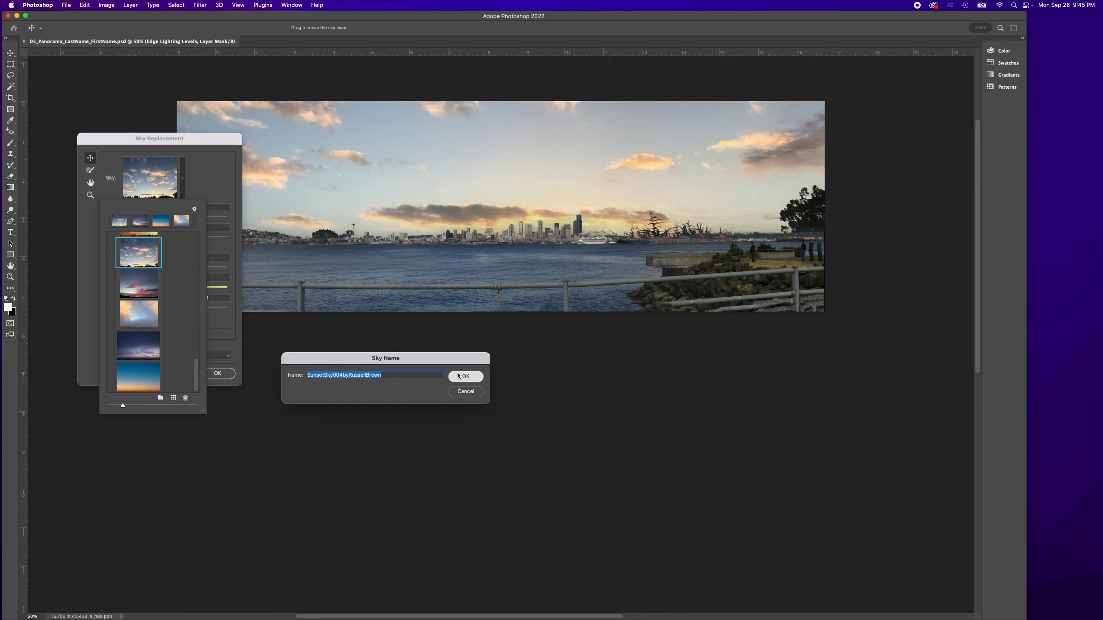
{"action": "left_click", "coordinate": [458, 375]}
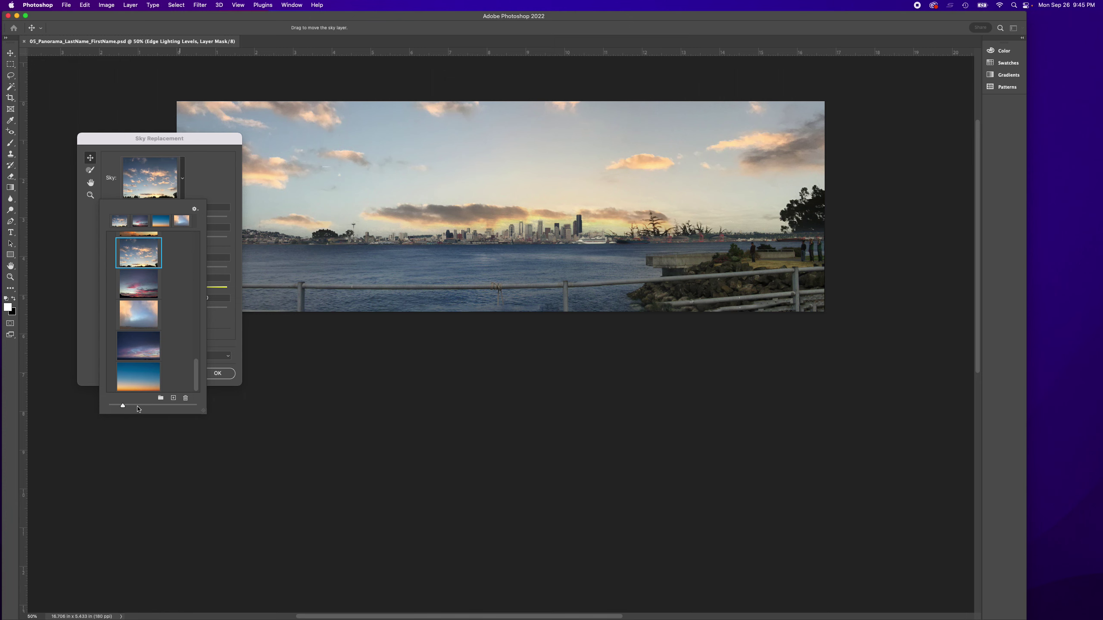
{"action": "mouse_move", "coordinate": [137, 409]}
{"action": "left_mouse_down"}
{"action": "mouse_move", "coordinate": [164, 409]}
{"action": "mouse_move", "coordinate": [144, 407]}
{"action": "left_mouse_up"}
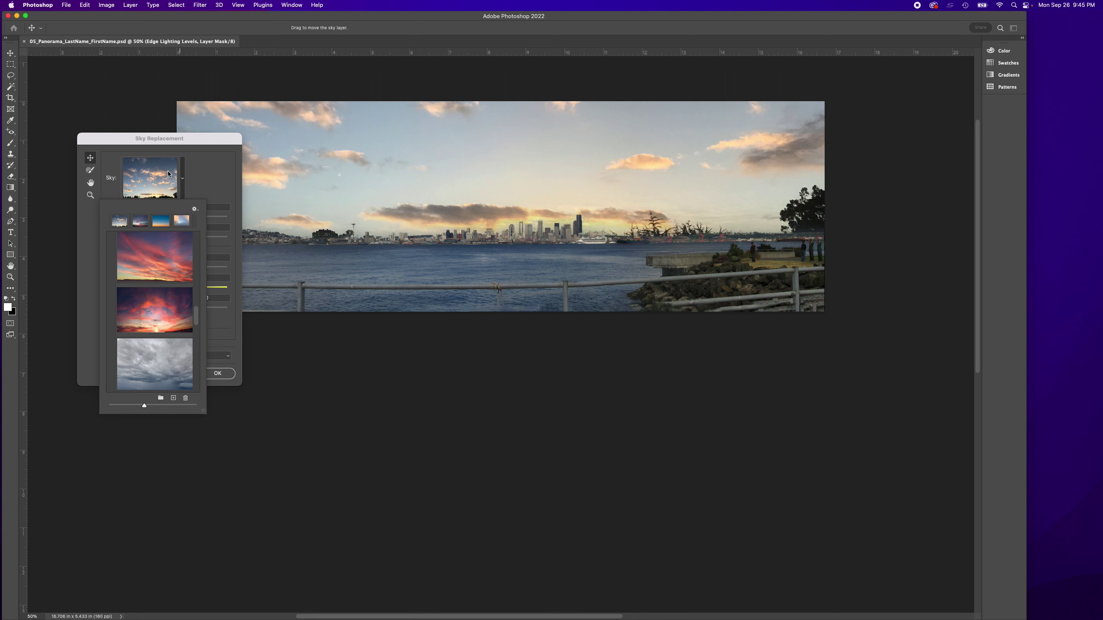
{"action": "left_click", "coordinate": [195, 210]}
Apply the golden sky, show the Layers panel, then revert the panorama to its saved original.
{"action": "left_click", "coordinate": [211, 178]}
{"action": "left_click", "coordinate": [220, 374]}
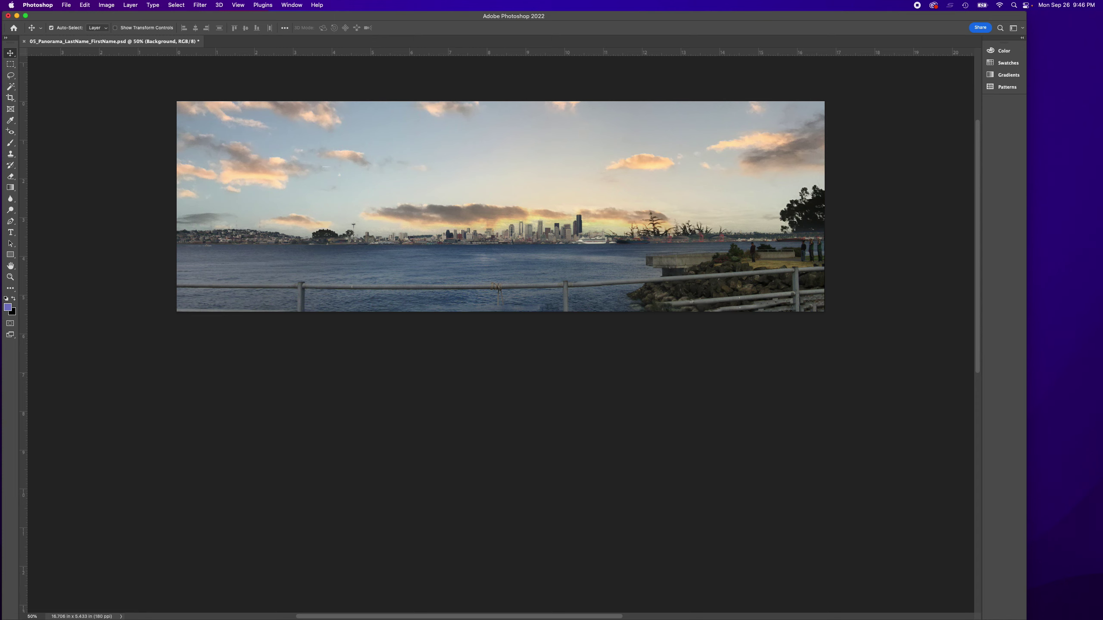
{"action": "key", "text": "F7"}
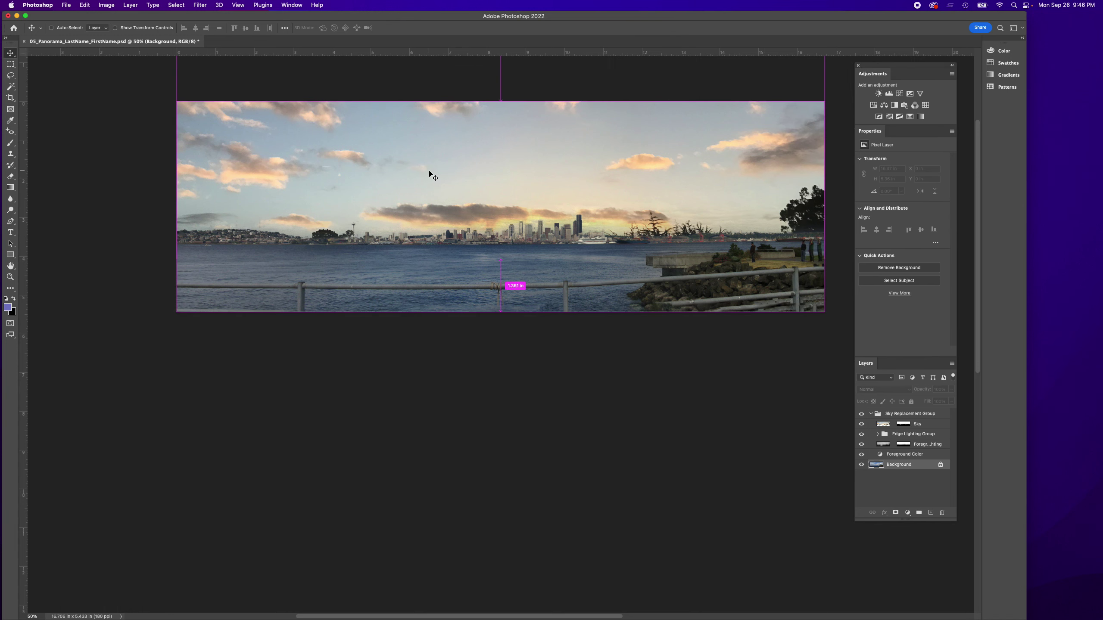
{"action": "key", "text": "F12"}
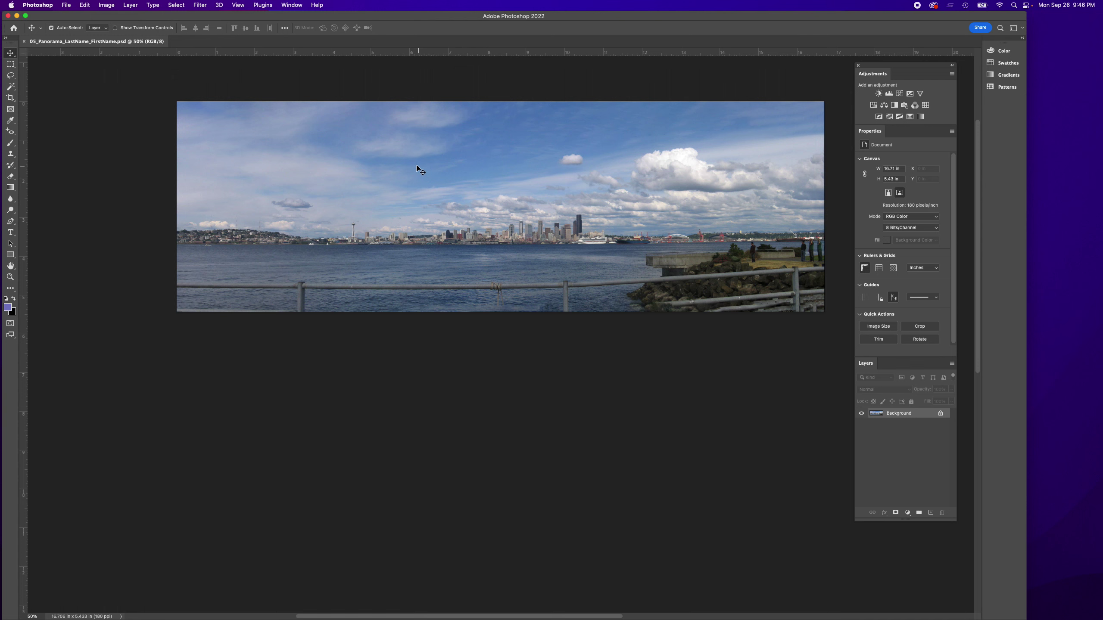
Reopen Edit > Sky Replacement on the reverted panorama.
{"action": "left_click", "coordinate": [106, 5]}
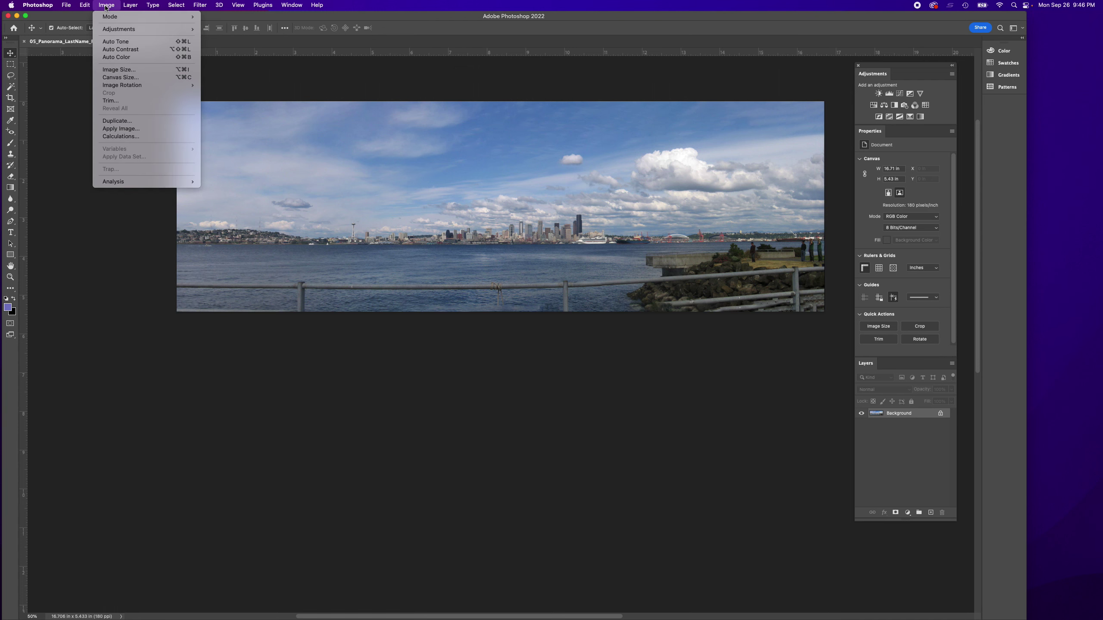
{"action": "mouse_move", "coordinate": [86, 6]}
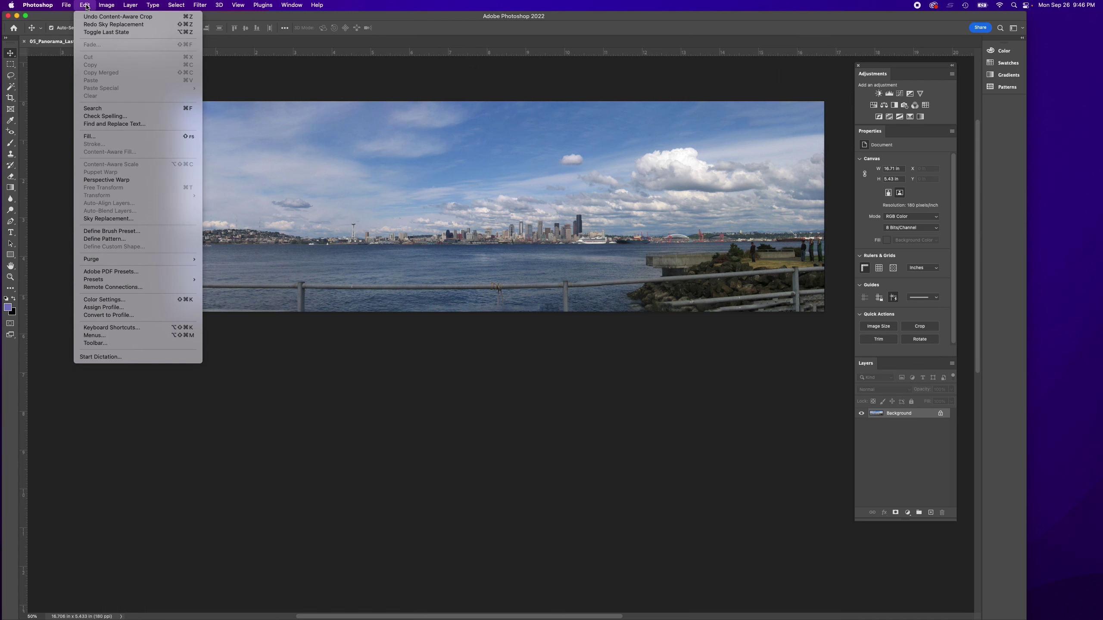
{"action": "left_click", "coordinate": [117, 219]}
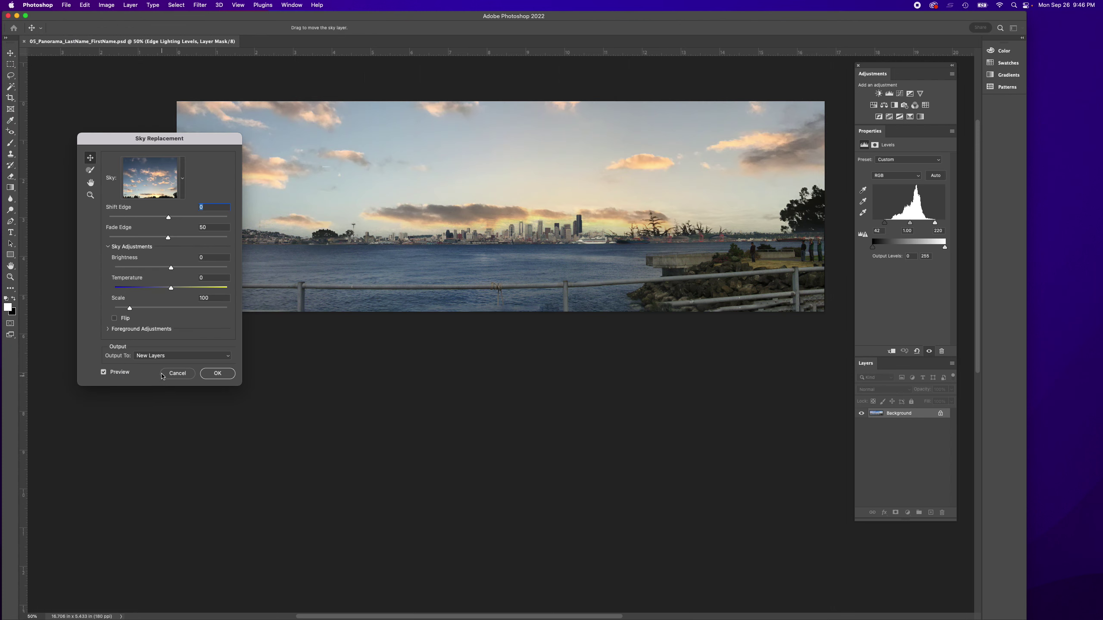
Preview the wispy blue sky and then the puffy white-cloud blue sky preset.
{"action": "scroll", "coordinate": [174, 192], "scroll_direction": "down", "scroll_amount": 1}
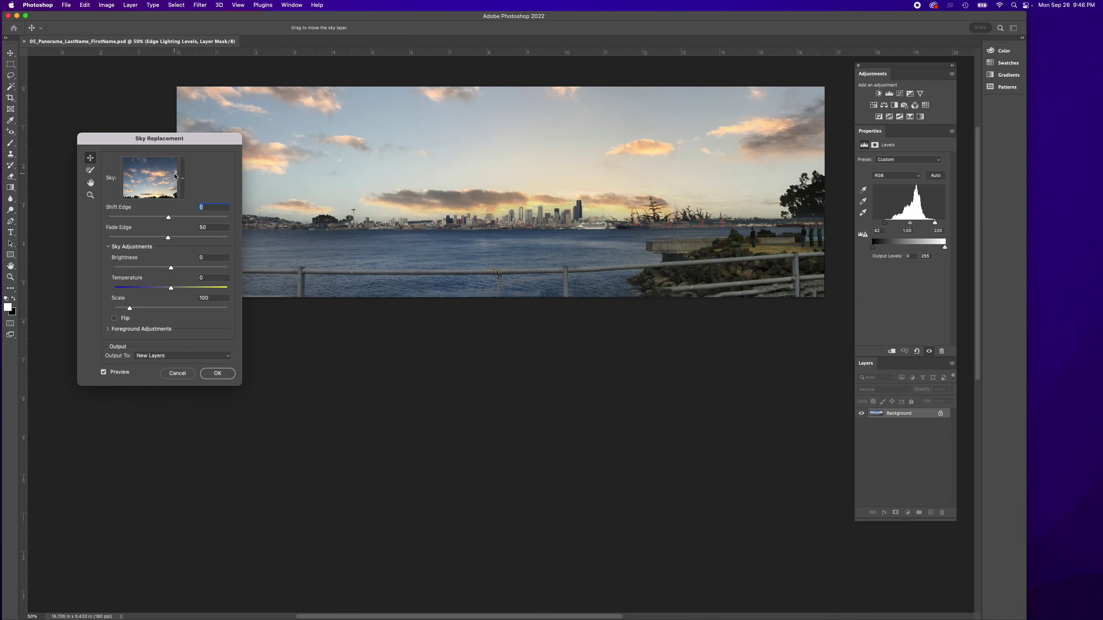
{"action": "left_click", "coordinate": [183, 179]}
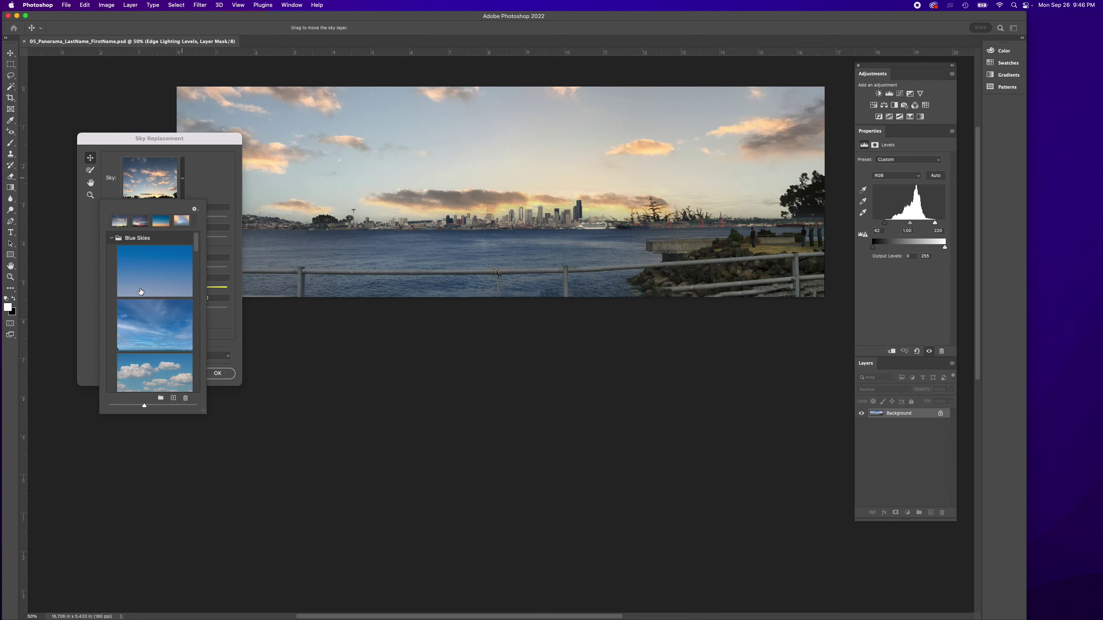
{"action": "left_click", "coordinate": [147, 314]}
{"action": "scroll", "coordinate": [168, 313], "scroll_direction": "down", "scroll_amount": 3}
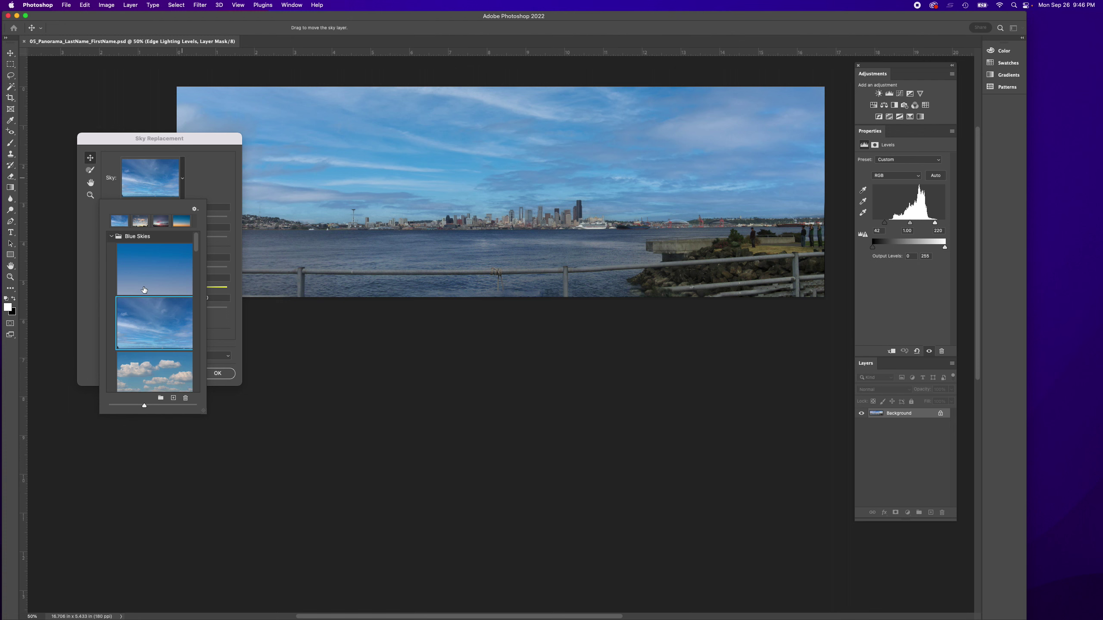
{"action": "scroll", "coordinate": [167, 313], "scroll_direction": "down", "scroll_amount": 2}
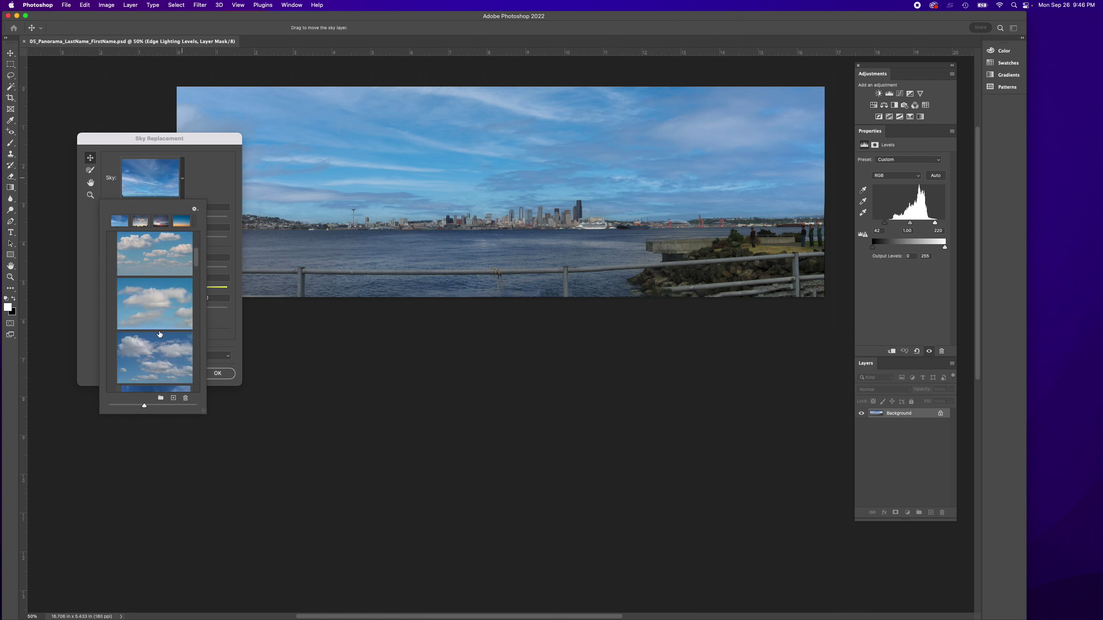
{"action": "left_click", "coordinate": [156, 346]}
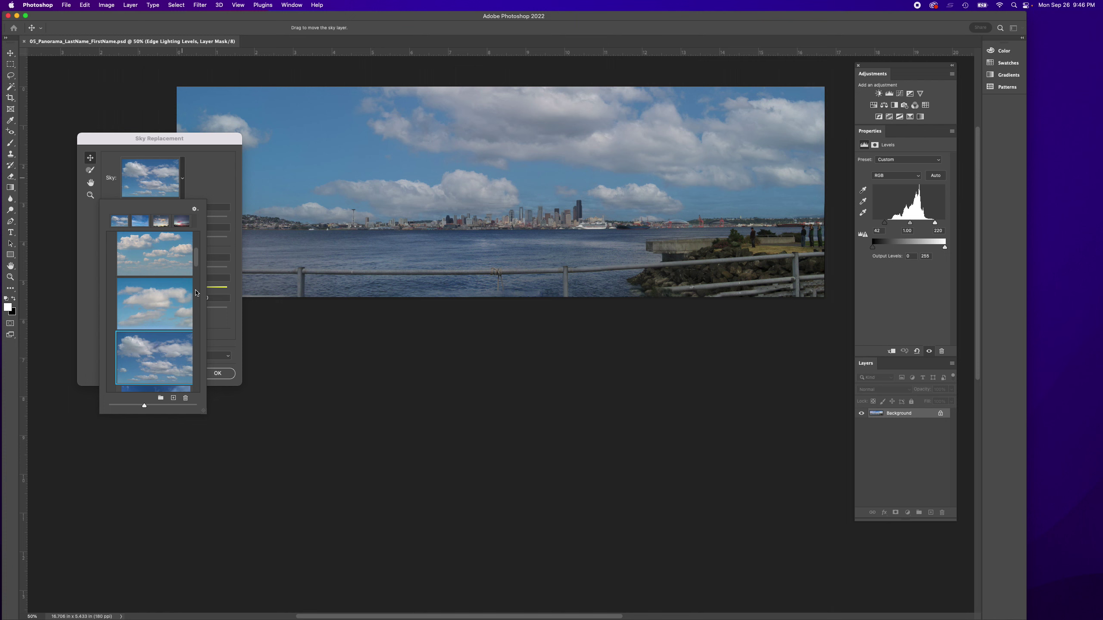
{"action": "left_click", "coordinate": [213, 190]}
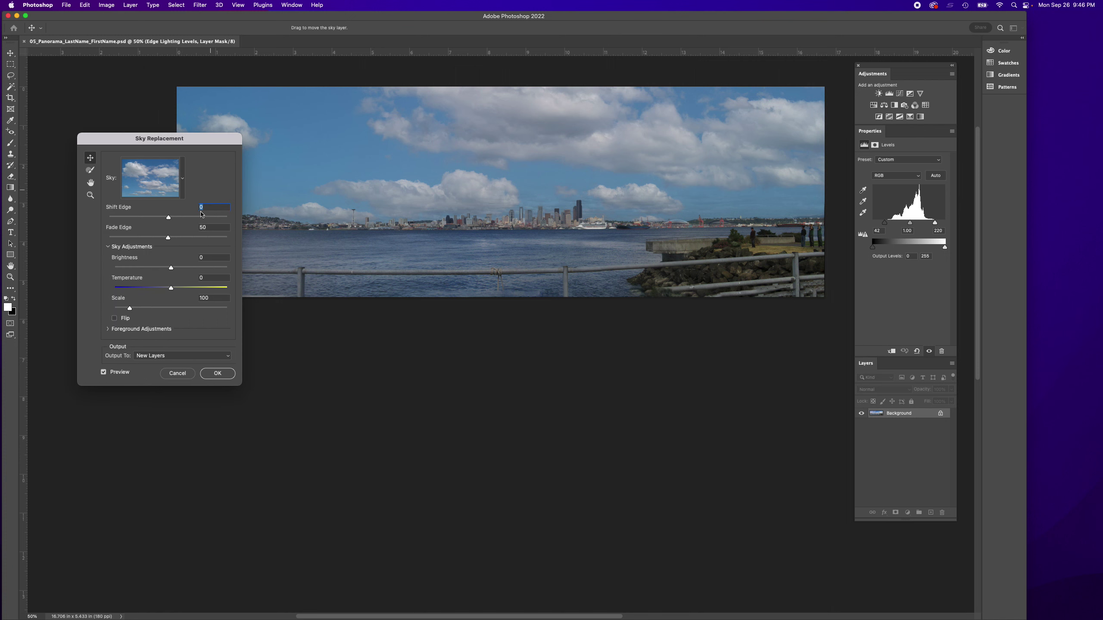
Keep Output To on New Layers and raise the sky Temperature to 62.
{"action": "left_click", "coordinate": [143, 357]}
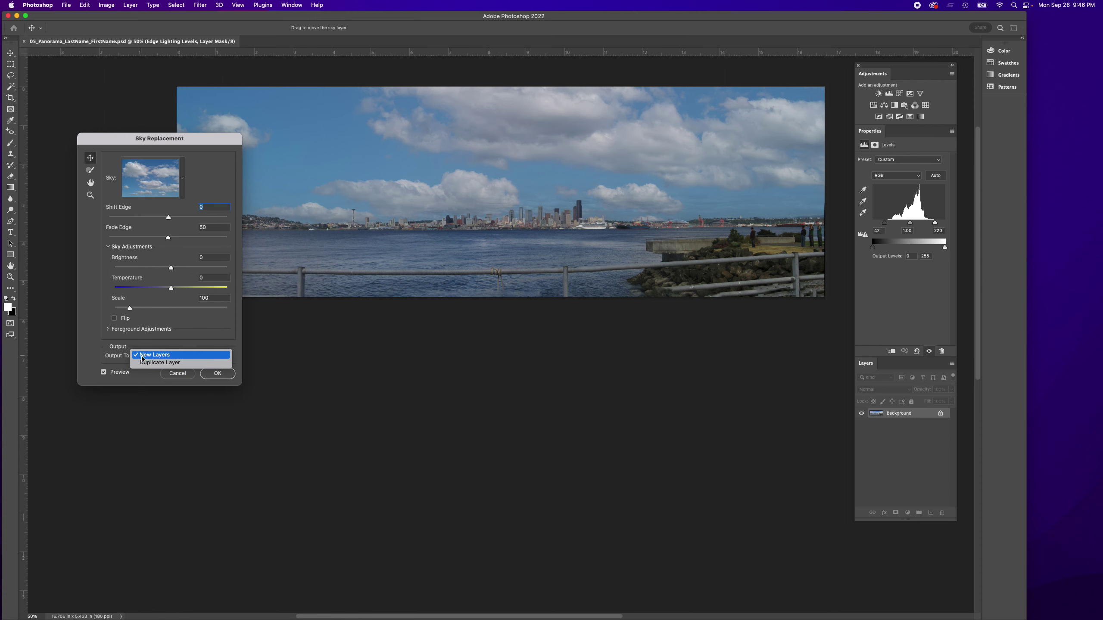
{"action": "left_click", "coordinate": [143, 356]}
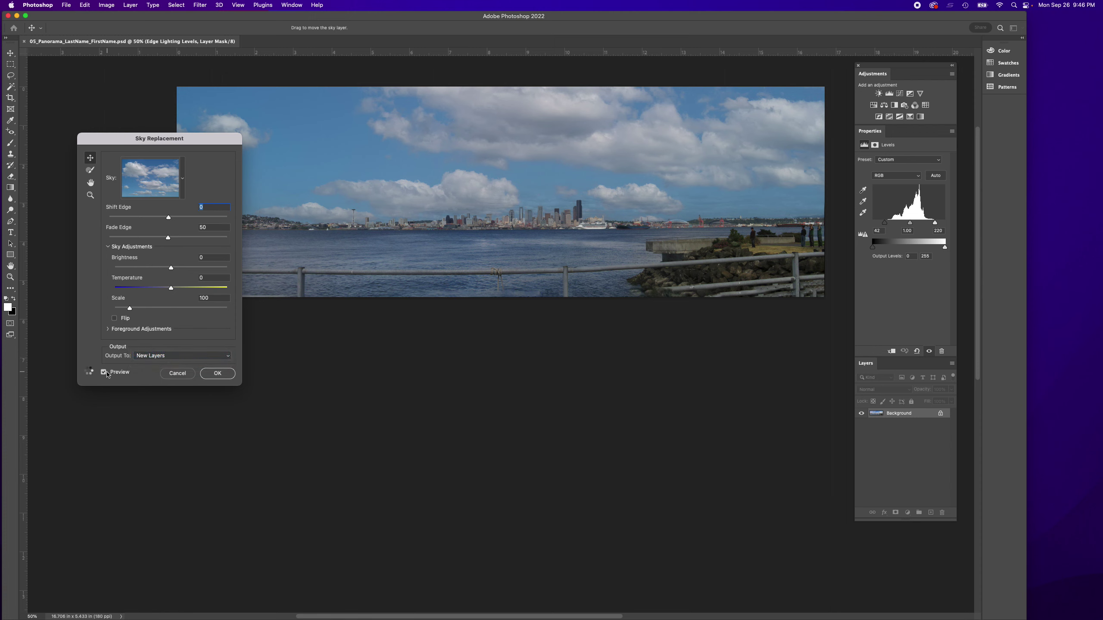
{"action": "left_click_drag", "start_coordinate": [170, 289], "coordinate": [207, 290]}
Pick the pink sunset thumbnail from the Sky preset picker again.
{"action": "left_click", "coordinate": [181, 180]}
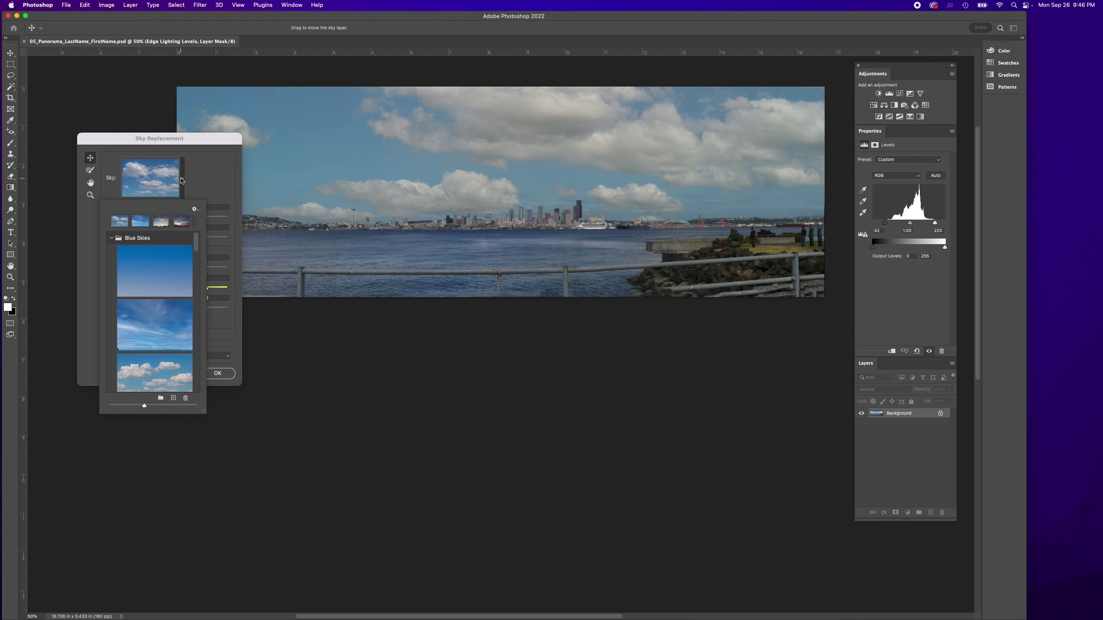
{"action": "left_click", "coordinate": [180, 221]}
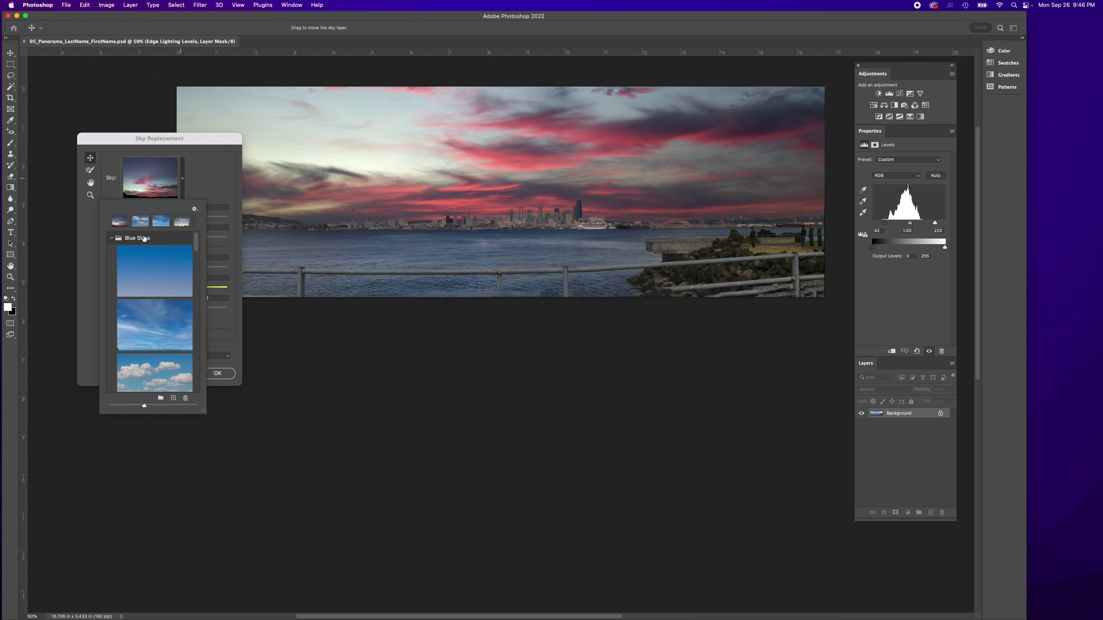
{"action": "left_click", "coordinate": [207, 182]}
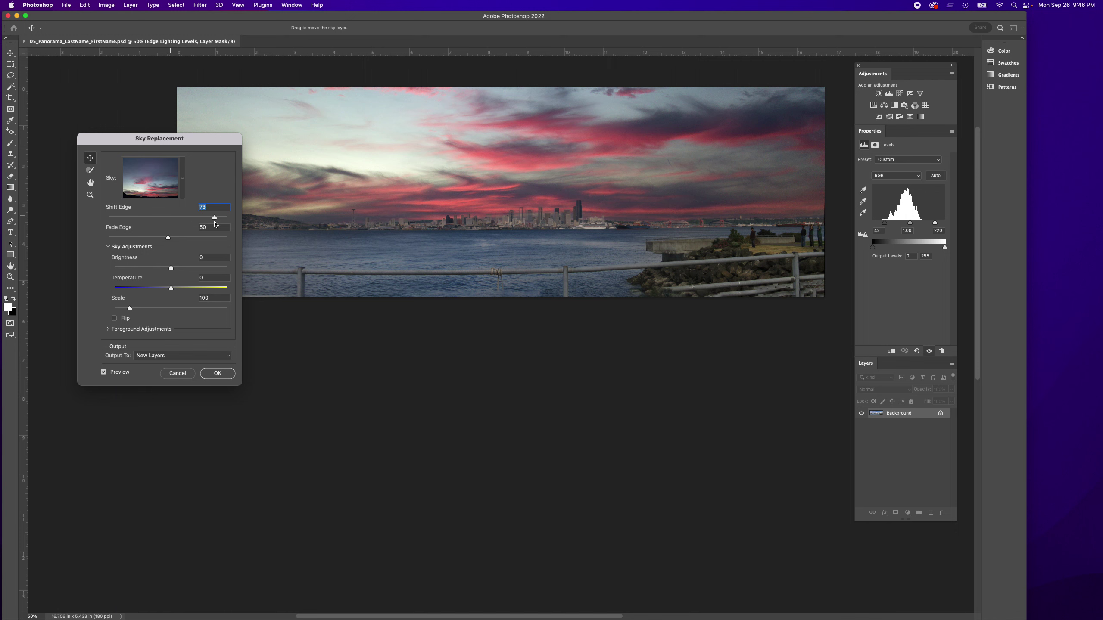
Set Shift Edge to -31 and Fade Edge to 11.
{"action": "left_click_drag", "start_coordinate": [200, 220], "coordinate": [215, 223]}
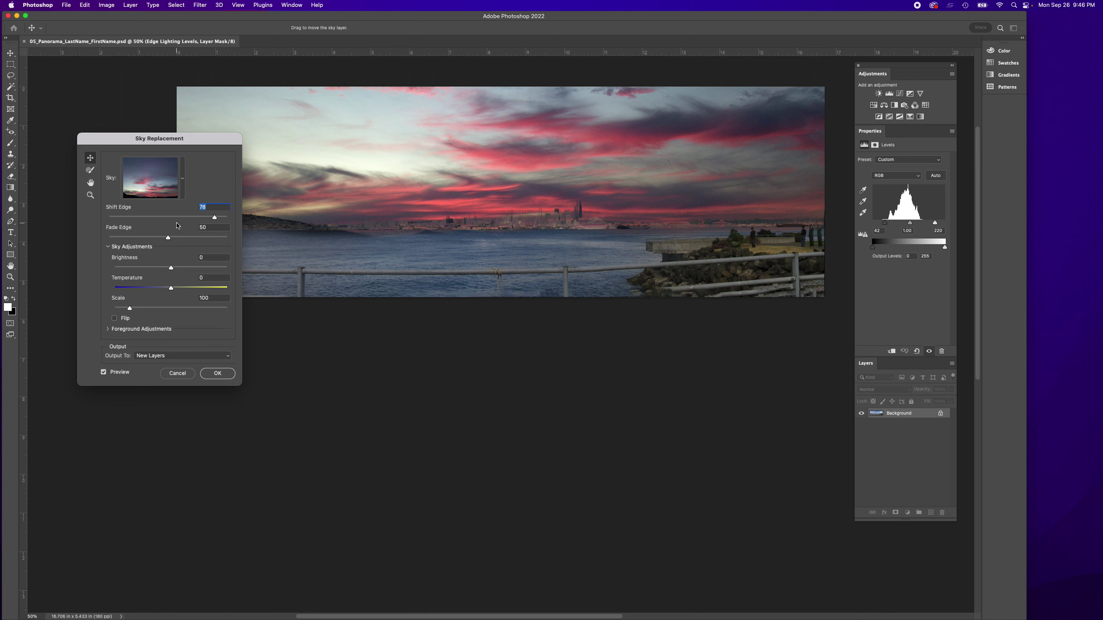
{"action": "left_click_drag", "start_coordinate": [214, 218], "coordinate": [149, 220]}
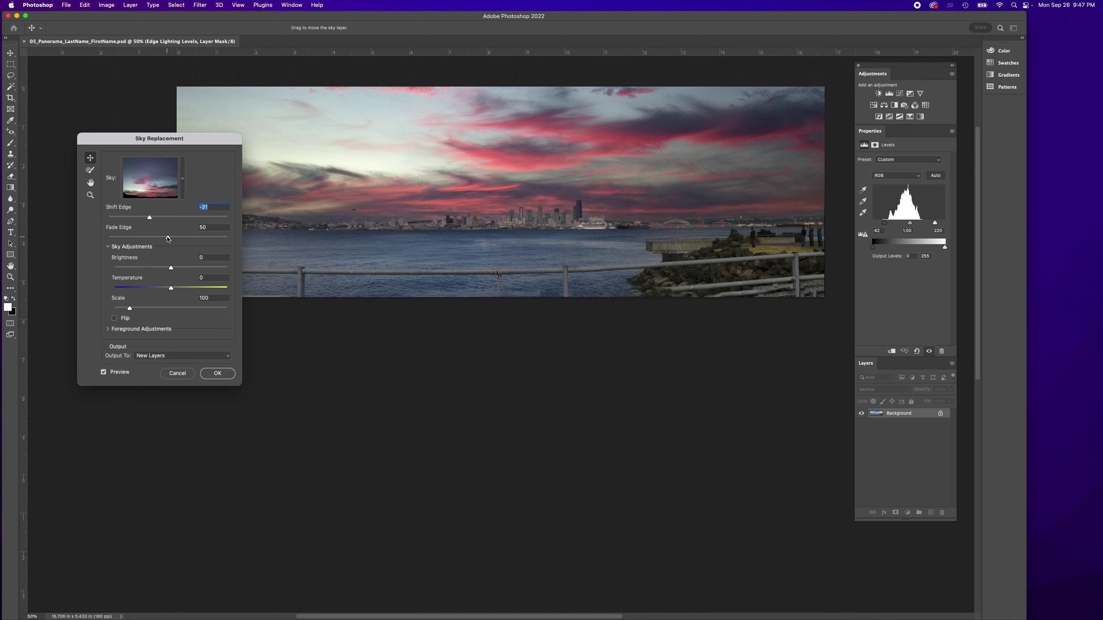
{"action": "left_click_drag", "start_coordinate": [168, 238], "coordinate": [122, 236]}
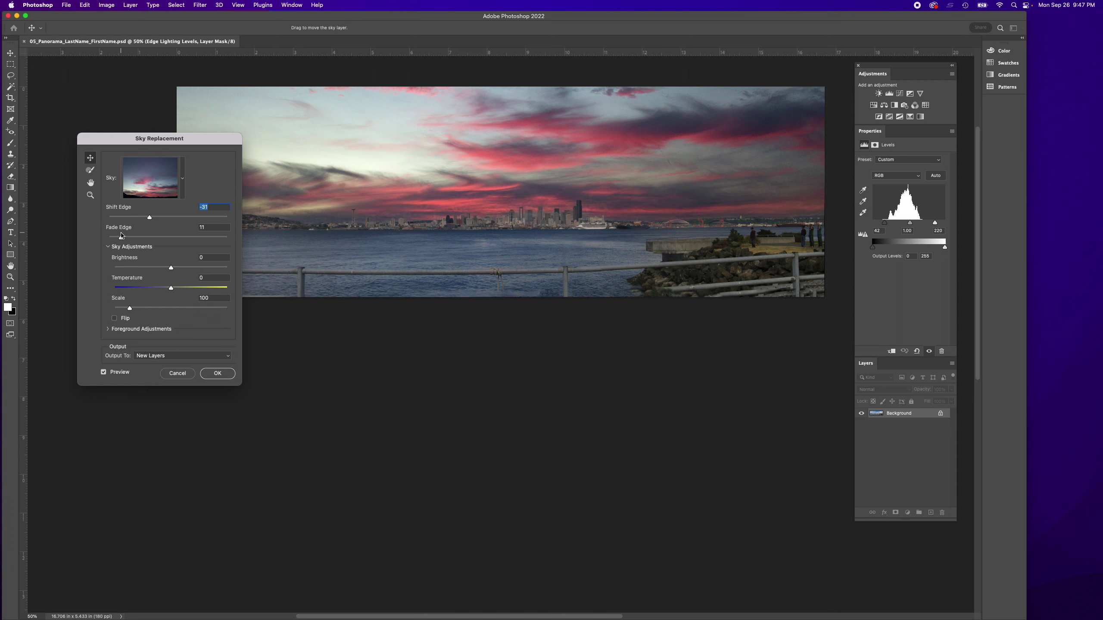
Darken the sky to Brightness -48 and set its Scale to 102.
{"action": "left_click_drag", "start_coordinate": [172, 270], "coordinate": [208, 274]}
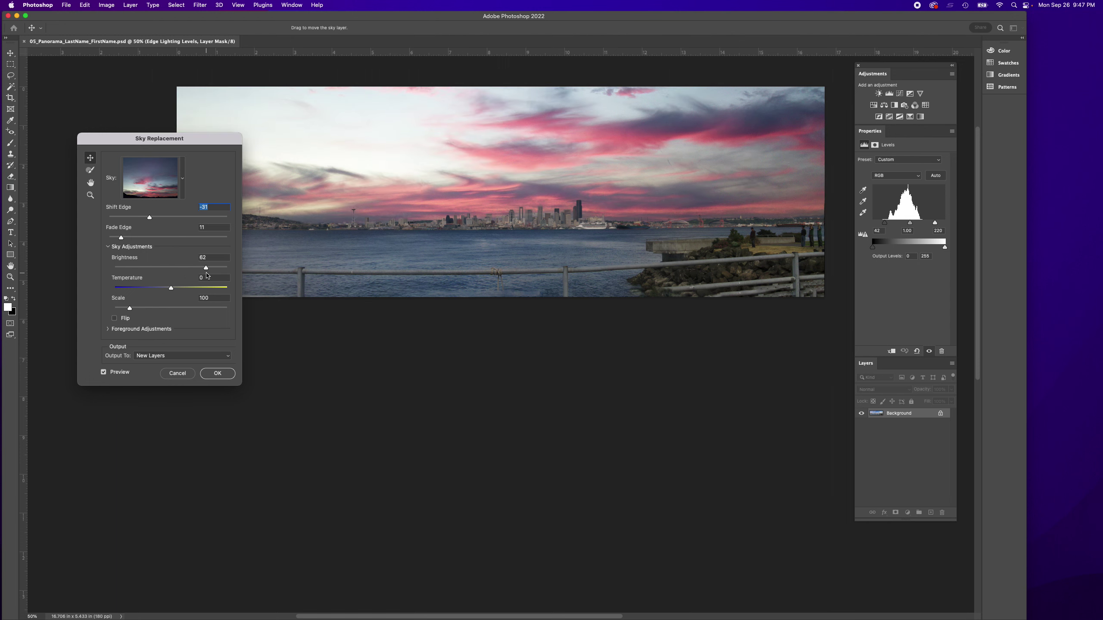
{"action": "left_click", "coordinate": [227, 277]}
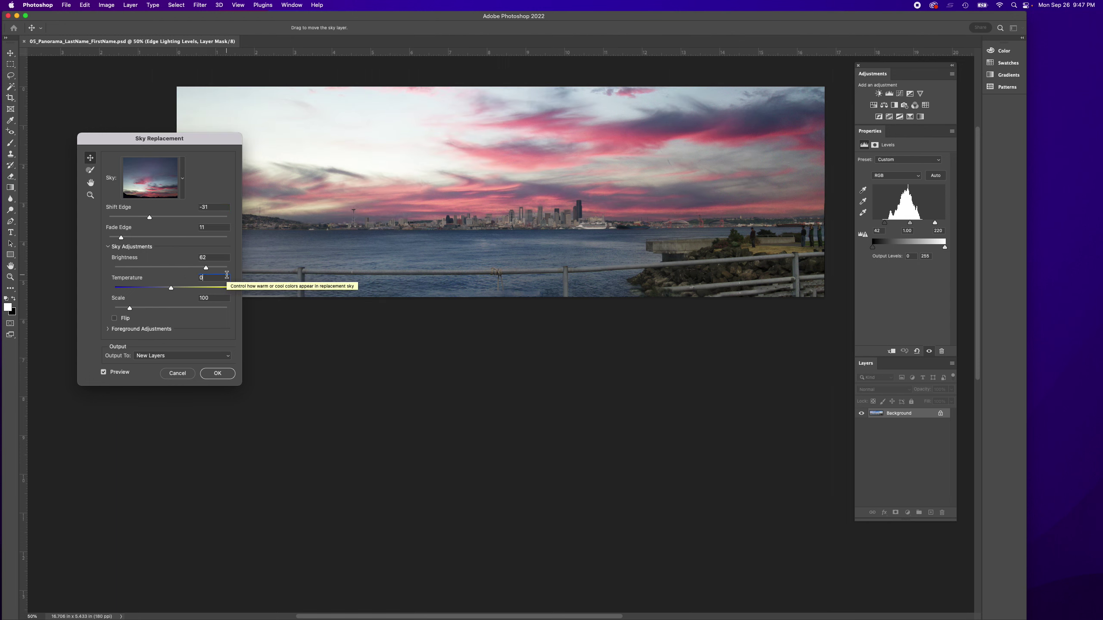
{"action": "left_click", "coordinate": [207, 269]}
{"action": "left_click_drag", "start_coordinate": [206, 270], "coordinate": [128, 265]}
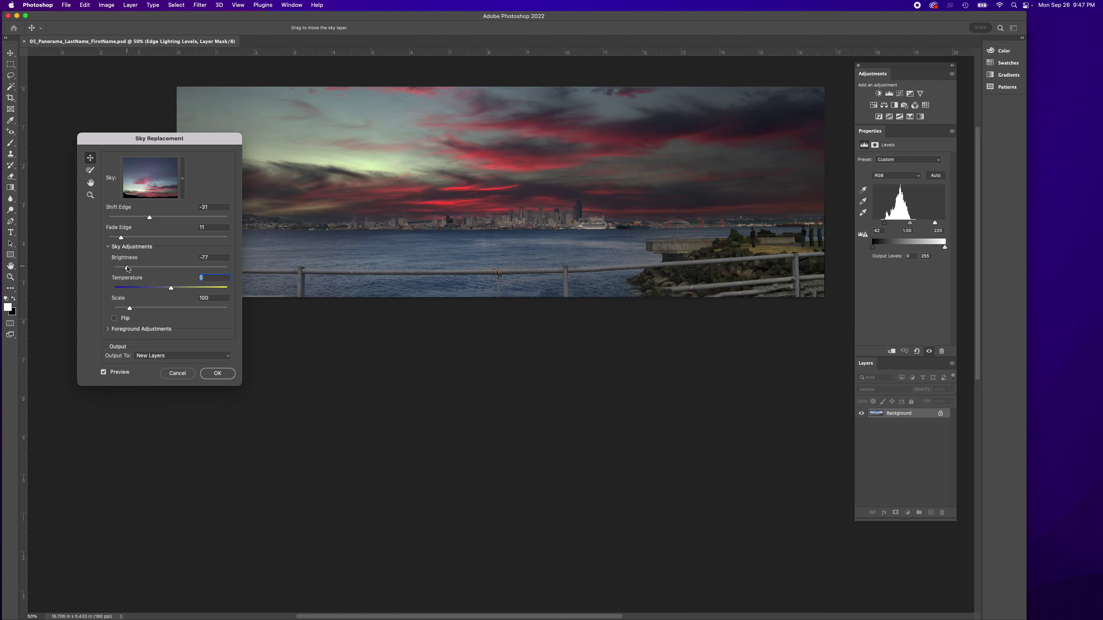
{"action": "left_click_drag", "start_coordinate": [128, 268], "coordinate": [143, 267]}
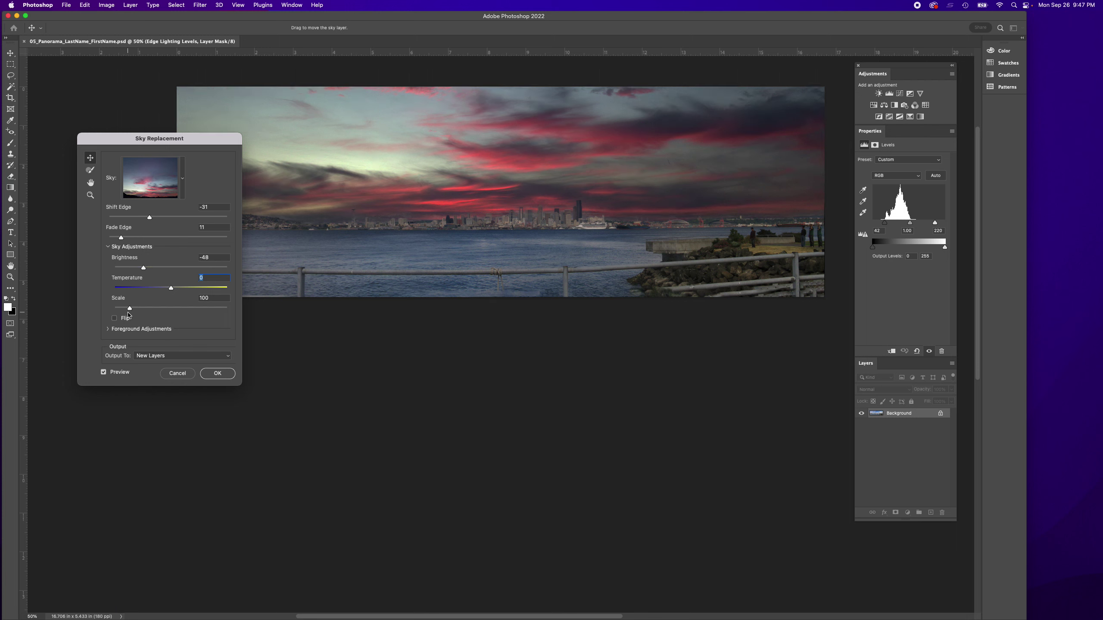
{"action": "left_click_drag", "start_coordinate": [129, 308], "coordinate": [173, 309]}
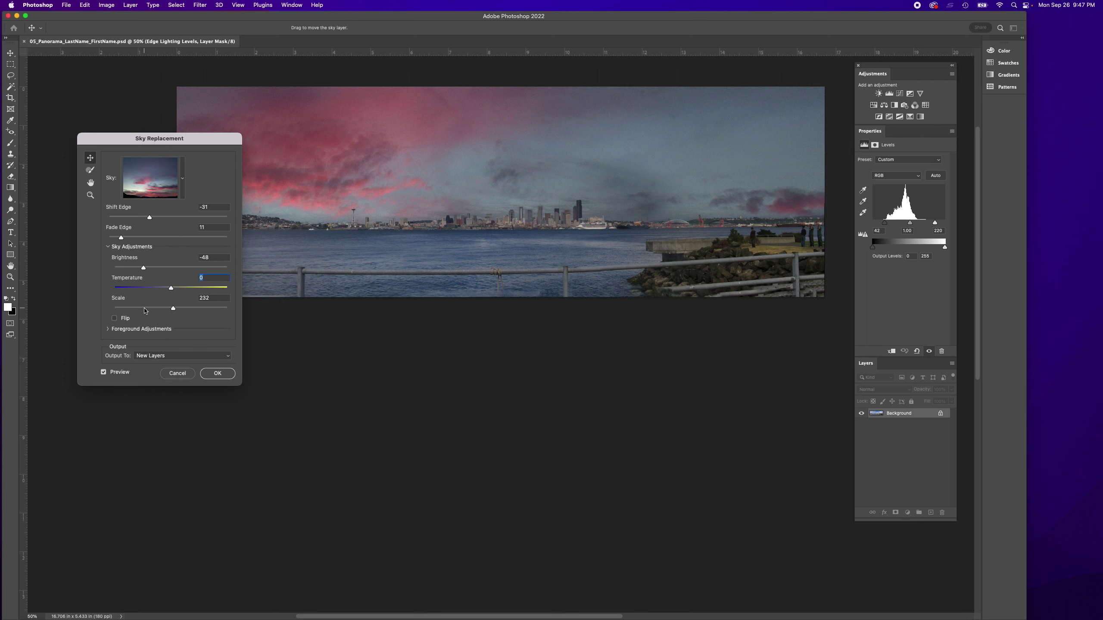
{"action": "left_click_drag", "start_coordinate": [174, 310], "coordinate": [132, 306]}
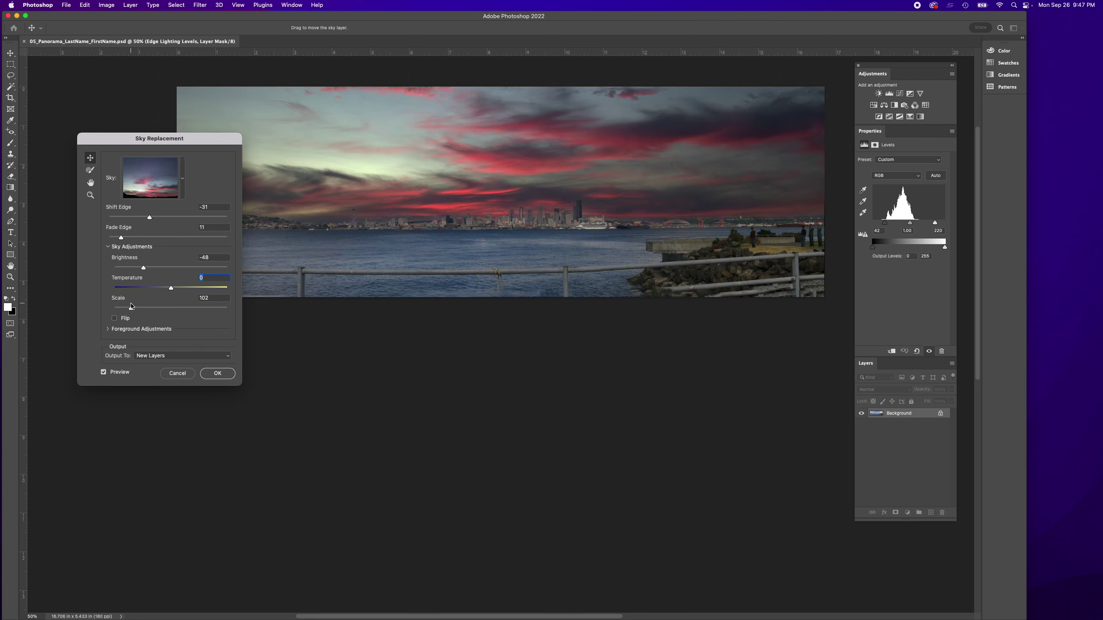
Apply the pink sunset sky as new layers and float the Layers panel out of the dock.
{"action": "left_click", "coordinate": [218, 374]}
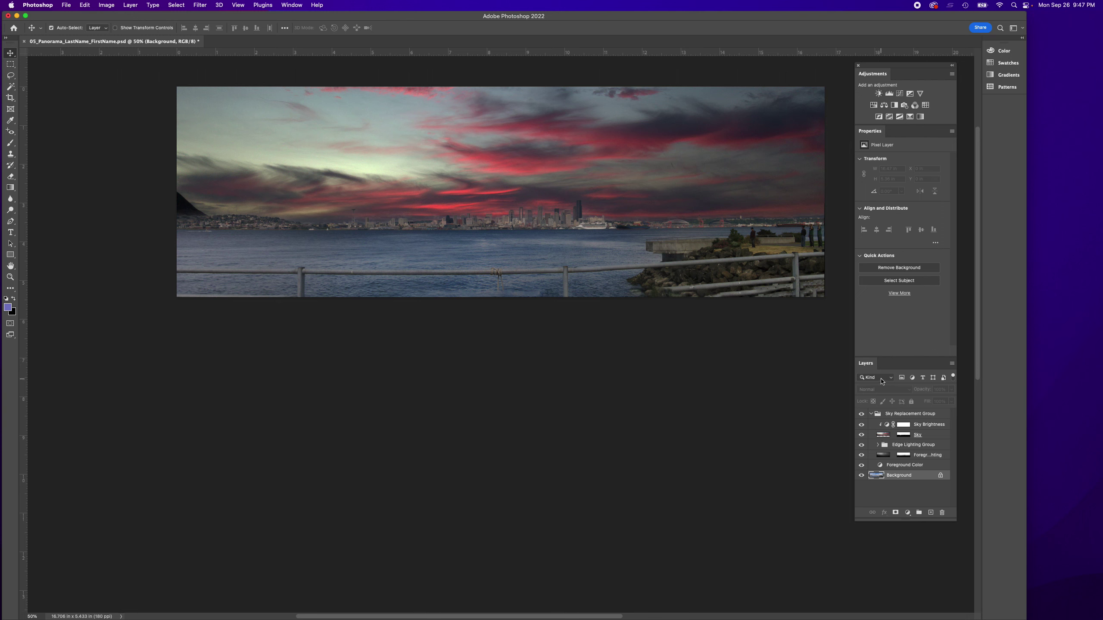
{"action": "left_click_drag", "start_coordinate": [865, 363], "coordinate": [128, 225]}
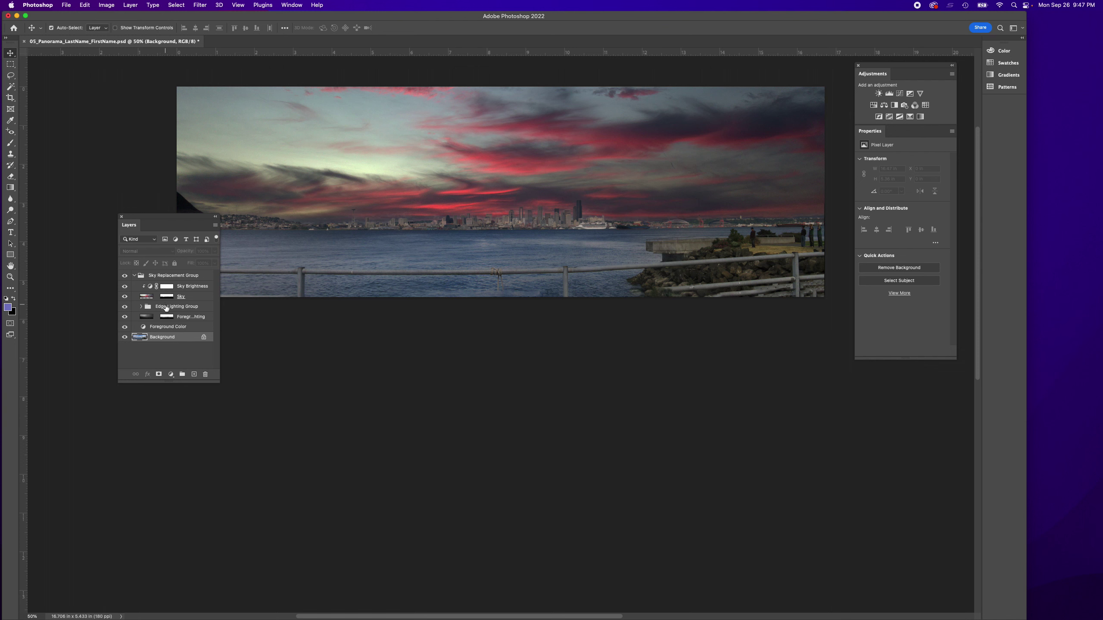
Toggle the Sky Replacement Group's visibility to compare, reposition the floating Layers panel, and leave the group hidden.
{"action": "left_click", "coordinate": [126, 278]}
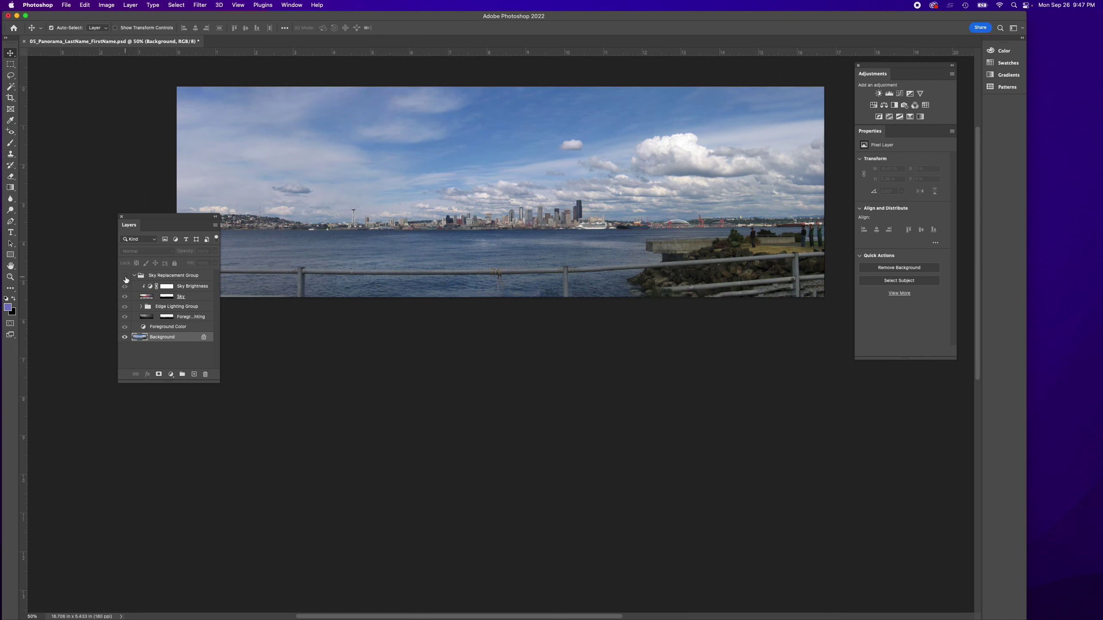
{"action": "left_click", "coordinate": [125, 276]}
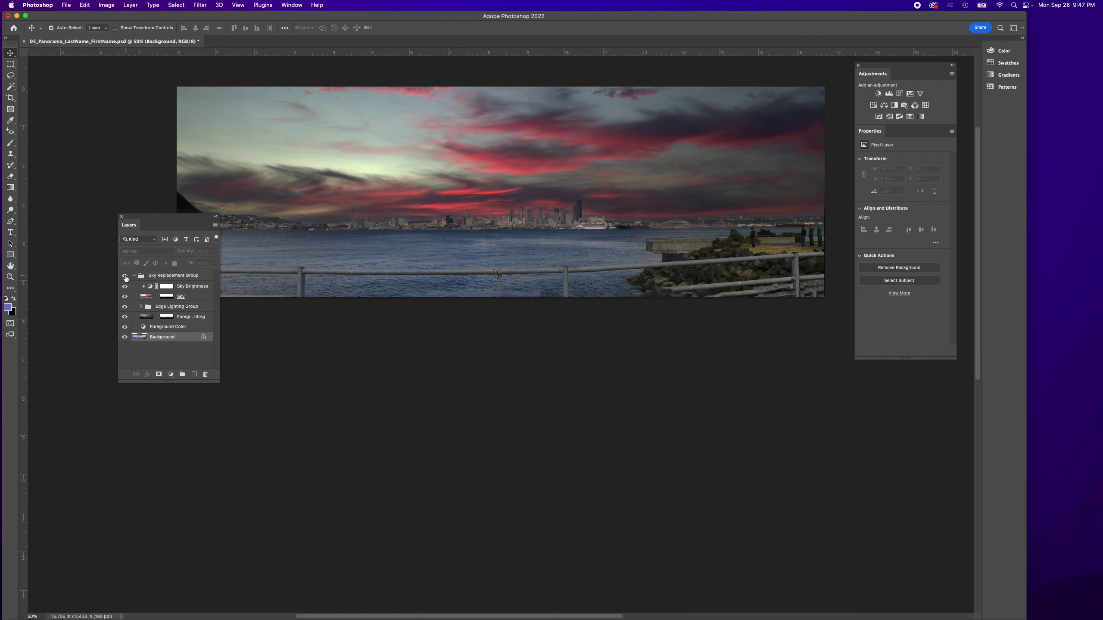
{"action": "left_click", "coordinate": [125, 276]}
{"action": "left_click_drag", "start_coordinate": [167, 219], "coordinate": [126, 293]}
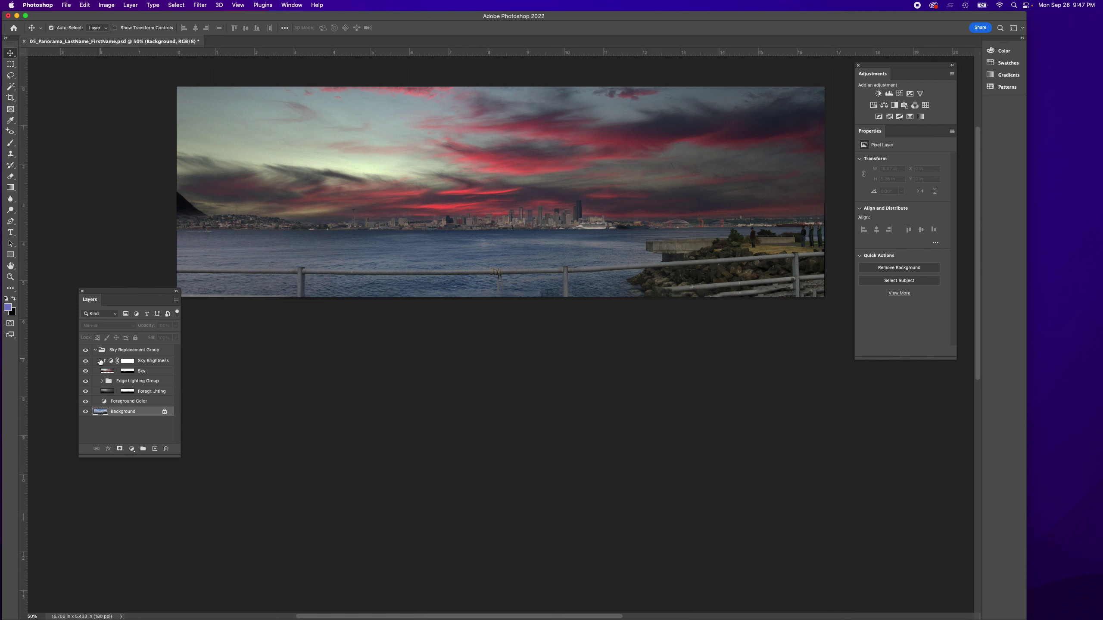
{"action": "left_click", "coordinate": [86, 351]}
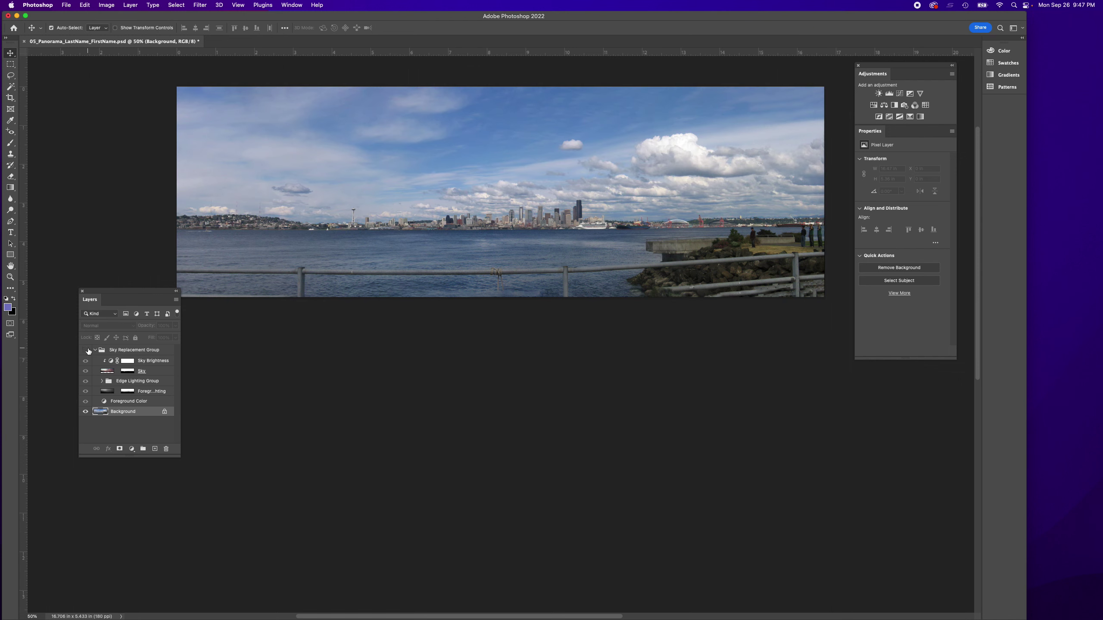